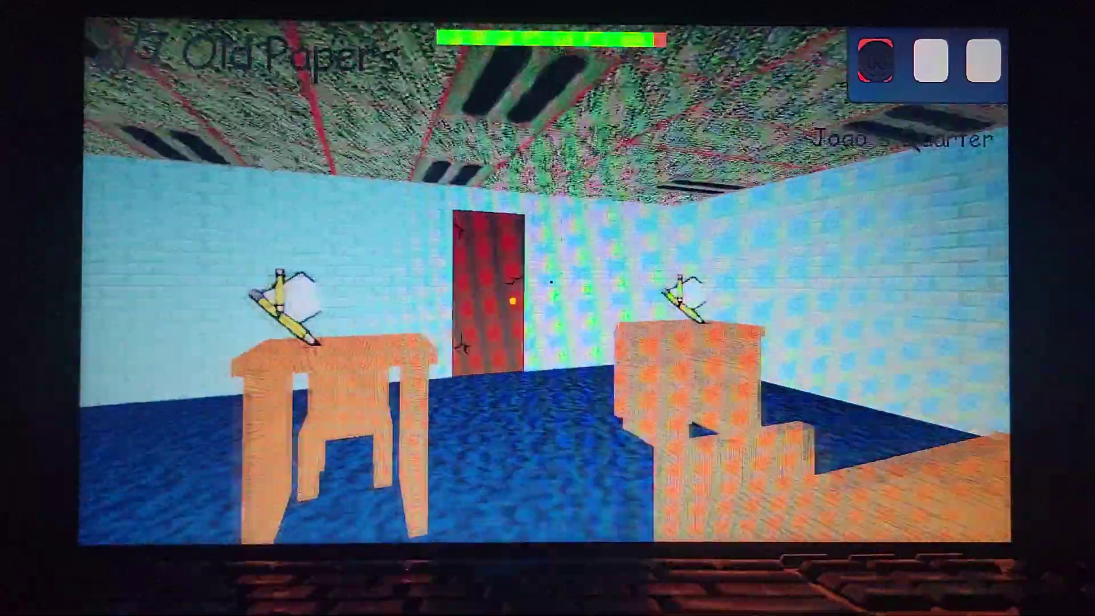
# - Walk through the double doors and locker corridors to the vending machine and get a BSODA
pyautogui.press('w')
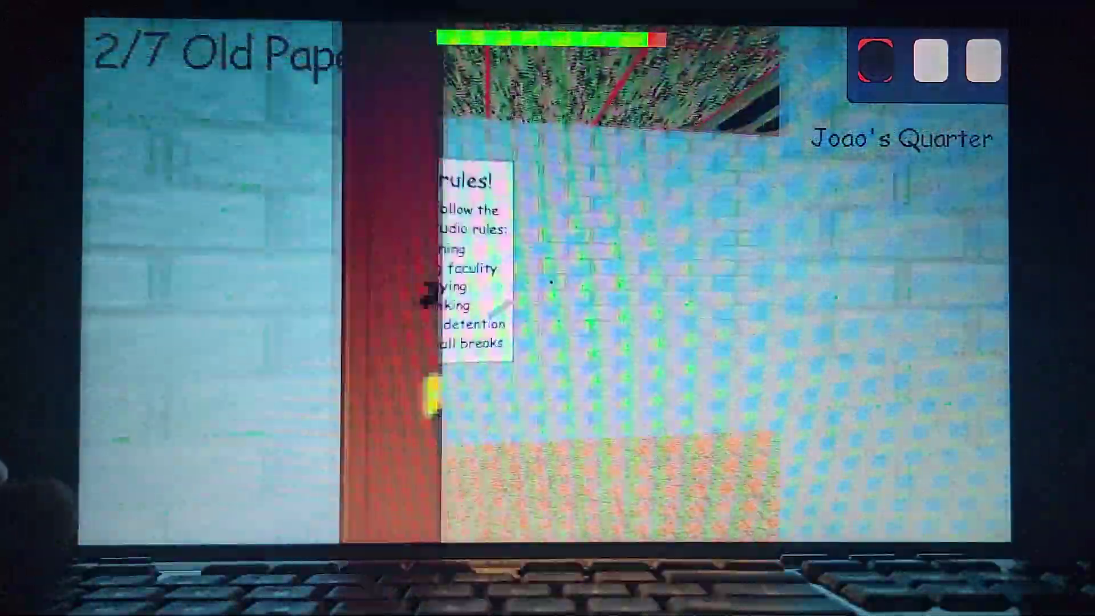
pyautogui.press('w')
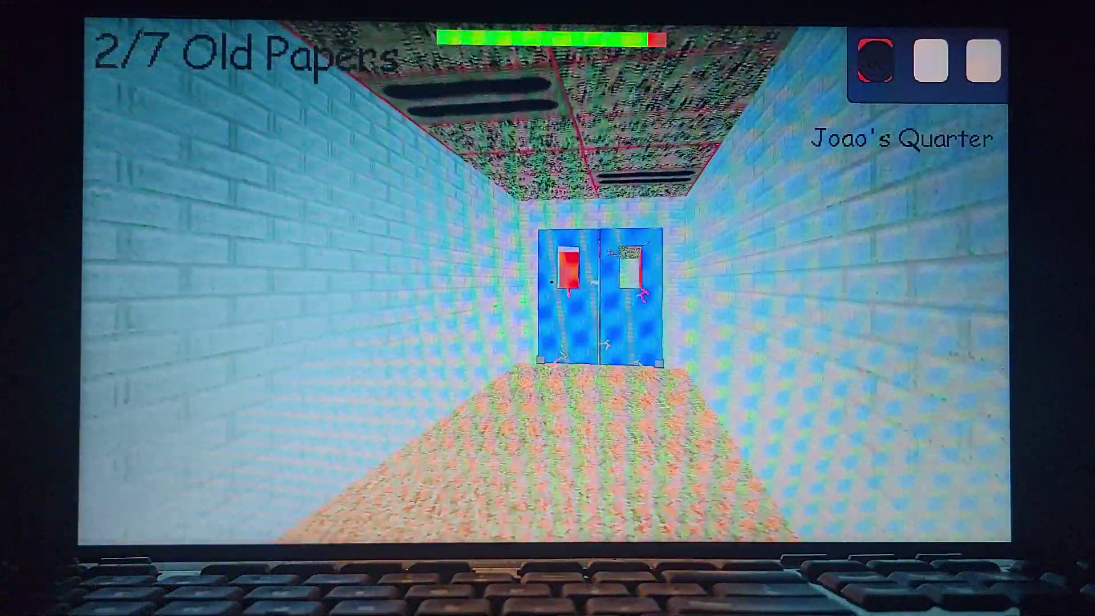
pyautogui.press('w')
pyautogui.press('w')
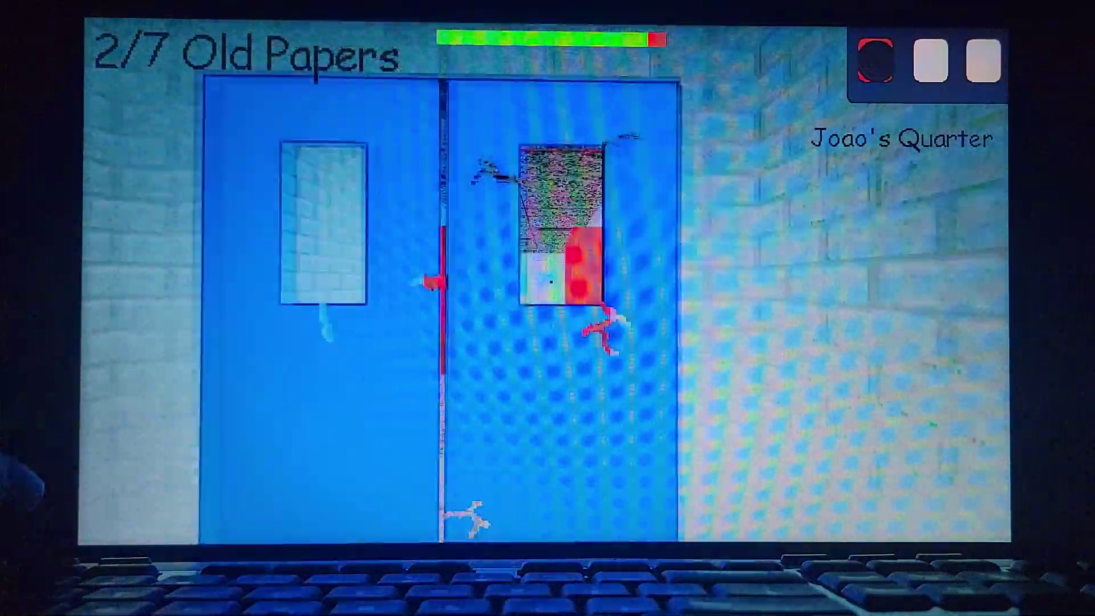
pyautogui.press('w')
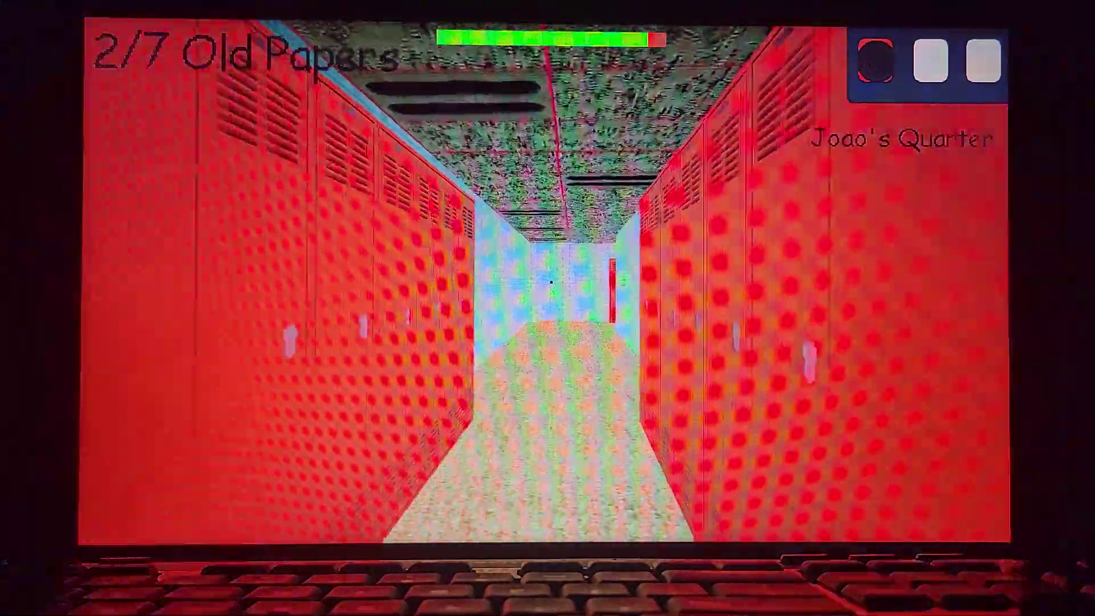
pyautogui.press('w')
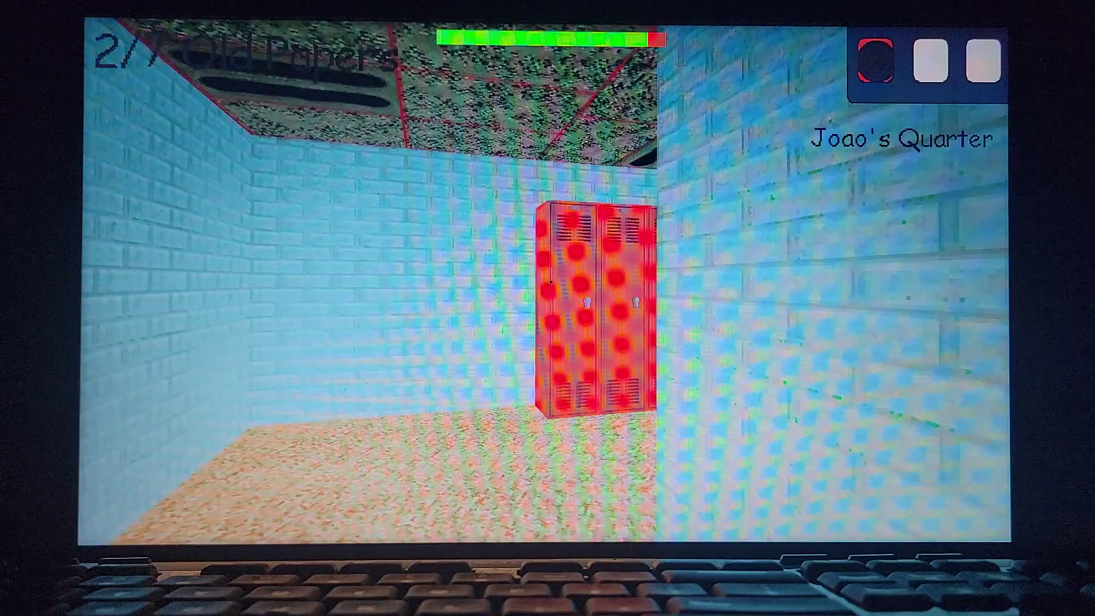
pyautogui.press('w')
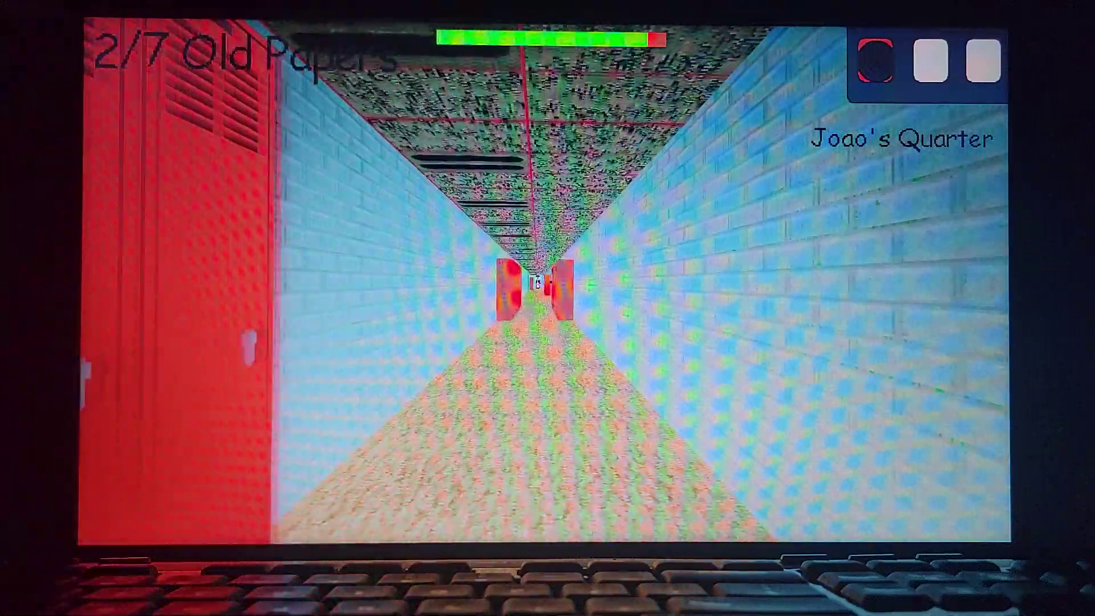
pyautogui.press('w')
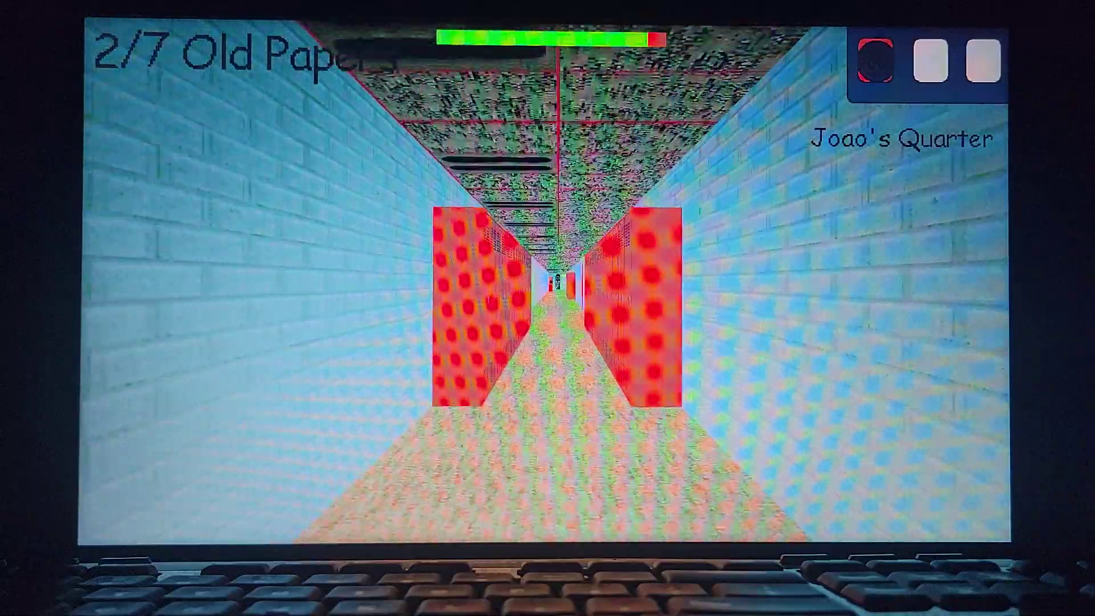
pyautogui.press('w')
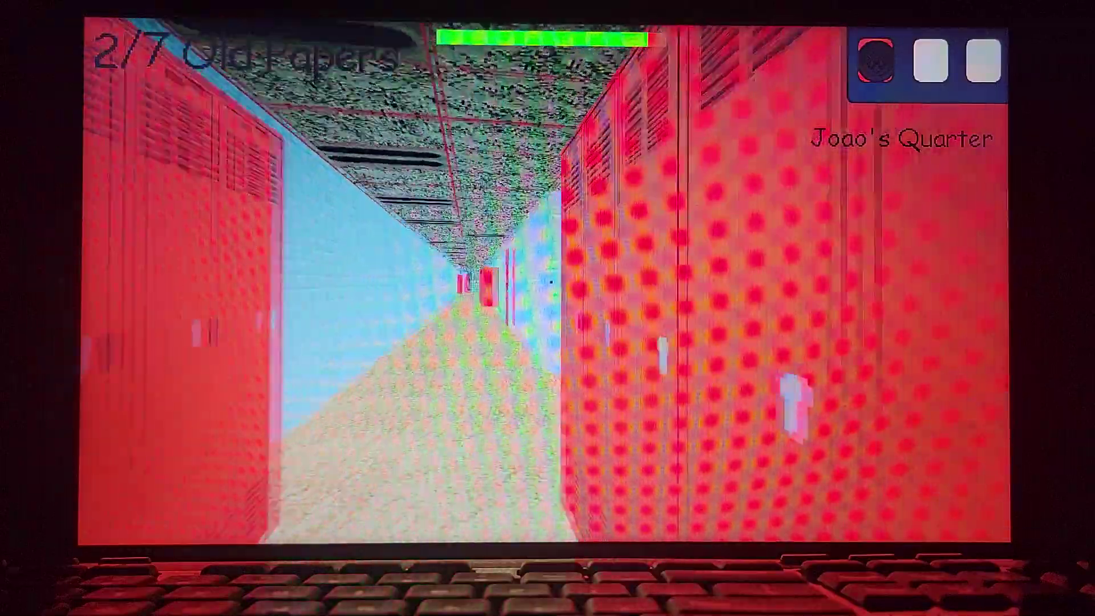
pyautogui.press('w')
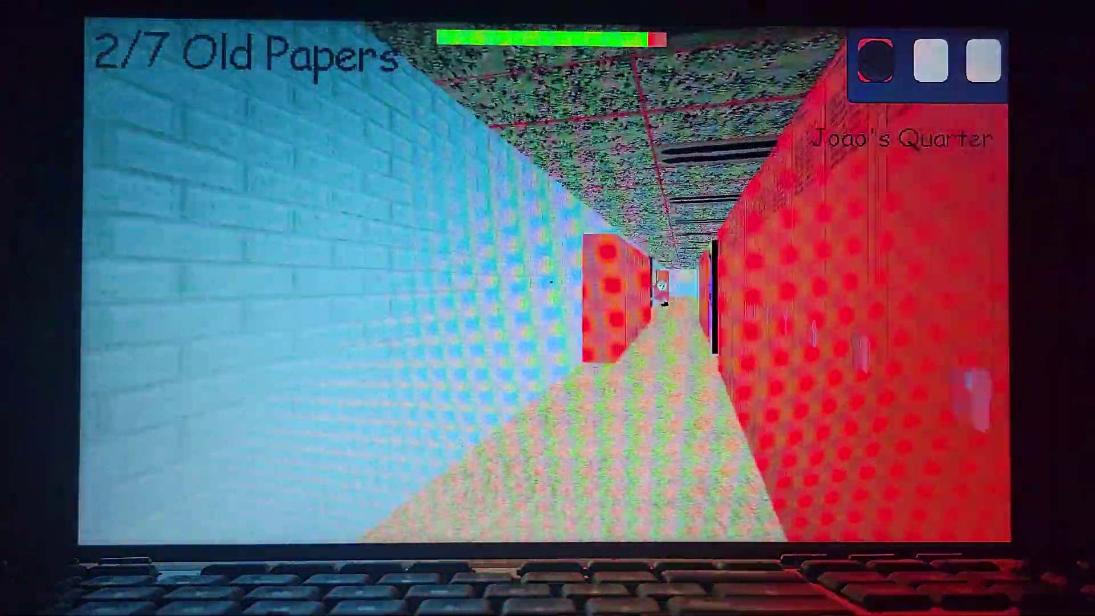
pyautogui.press('w')
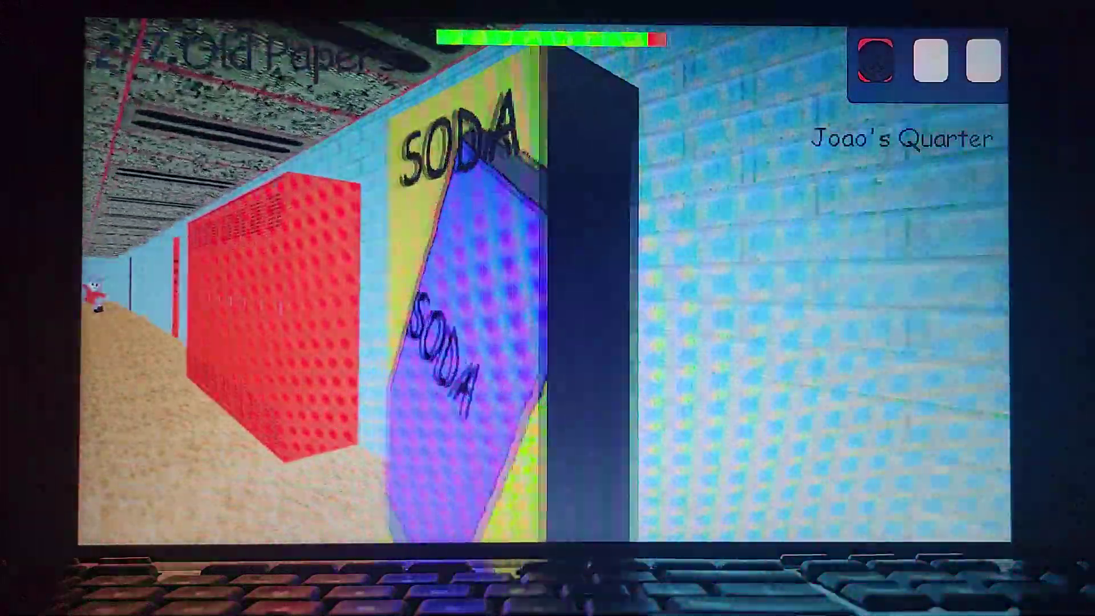
pyautogui.click(546, 281)
# - Return past the red door into the classroom and pick up the scissors from the desk
pyautogui.press('w')
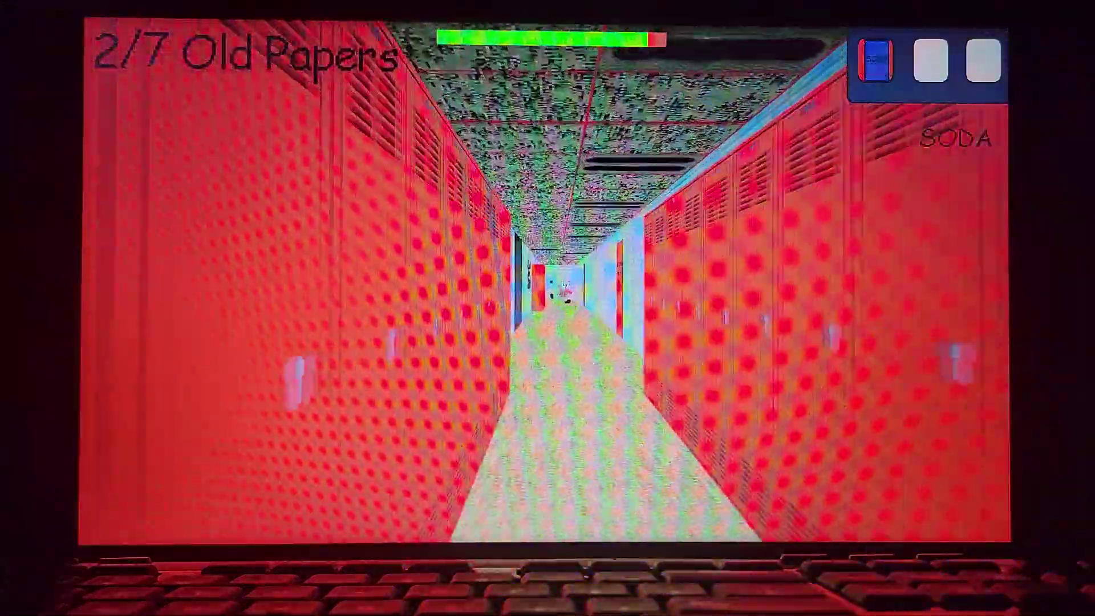
pyautogui.press('w')
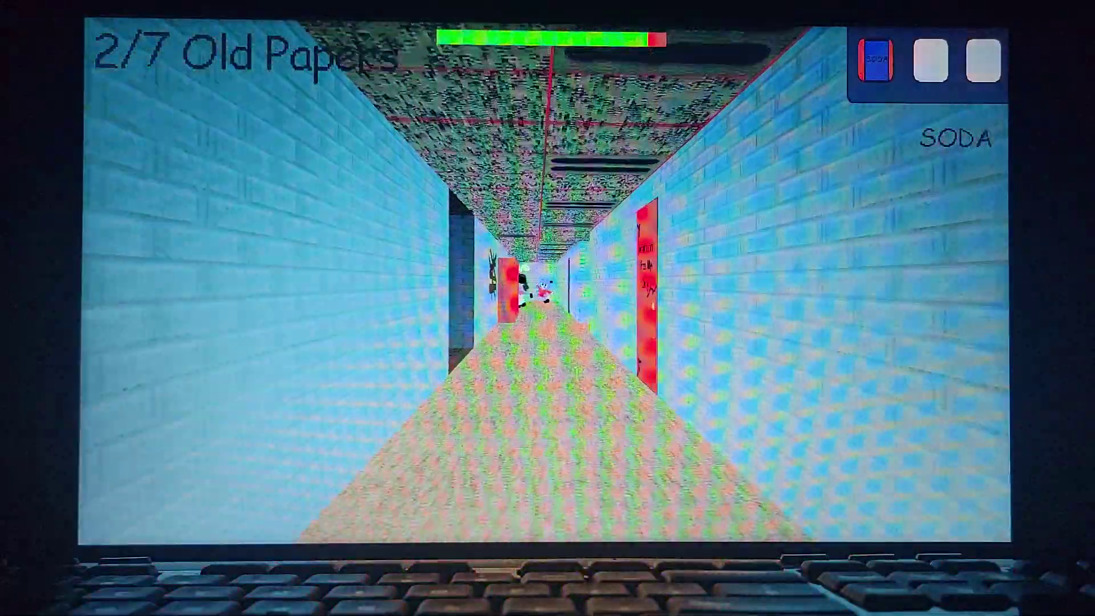
pyautogui.press('w')
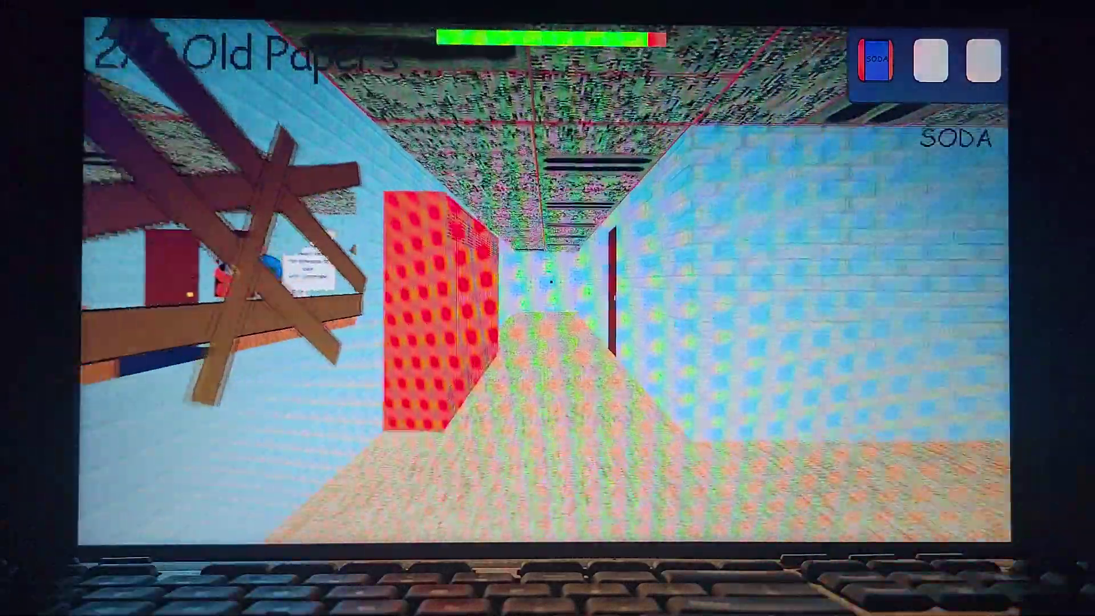
pyautogui.press('w')
pyautogui.press('w')
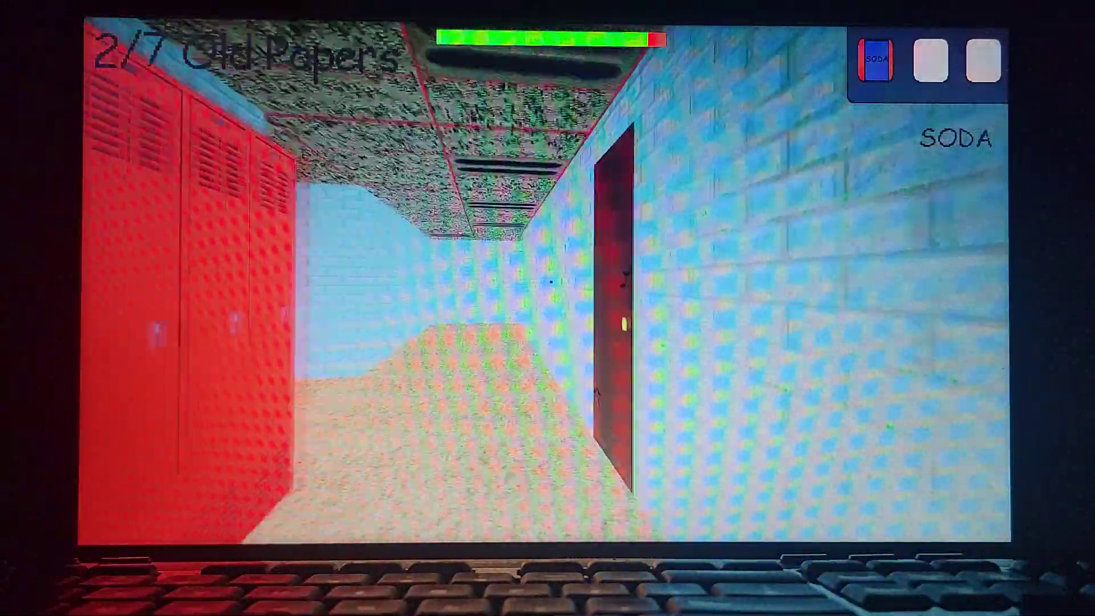
pyautogui.press('w')
pyautogui.press('2')
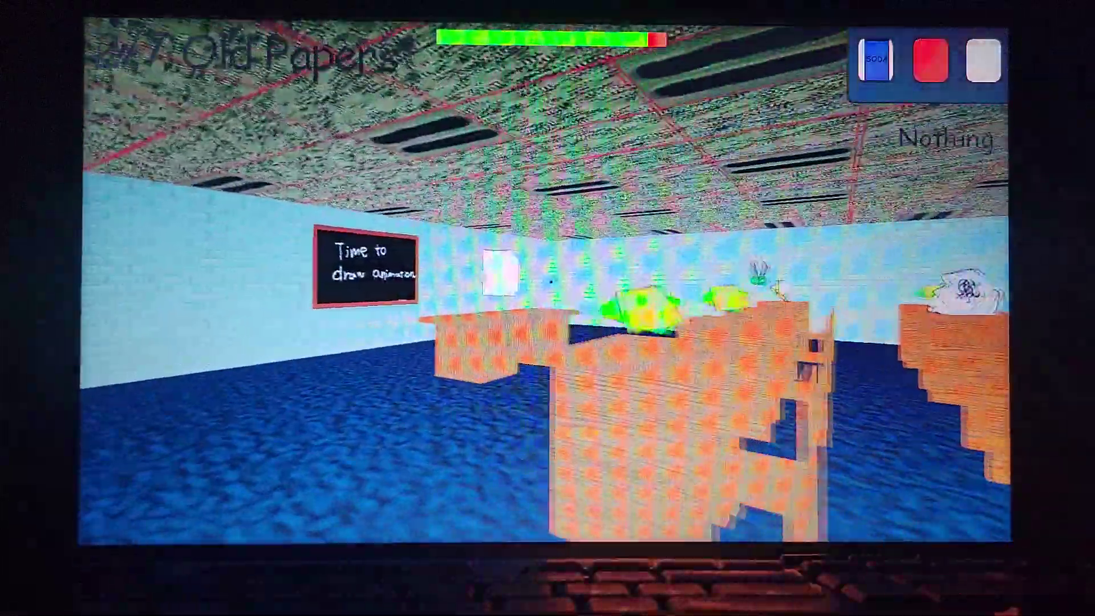
pyautogui.press('w')
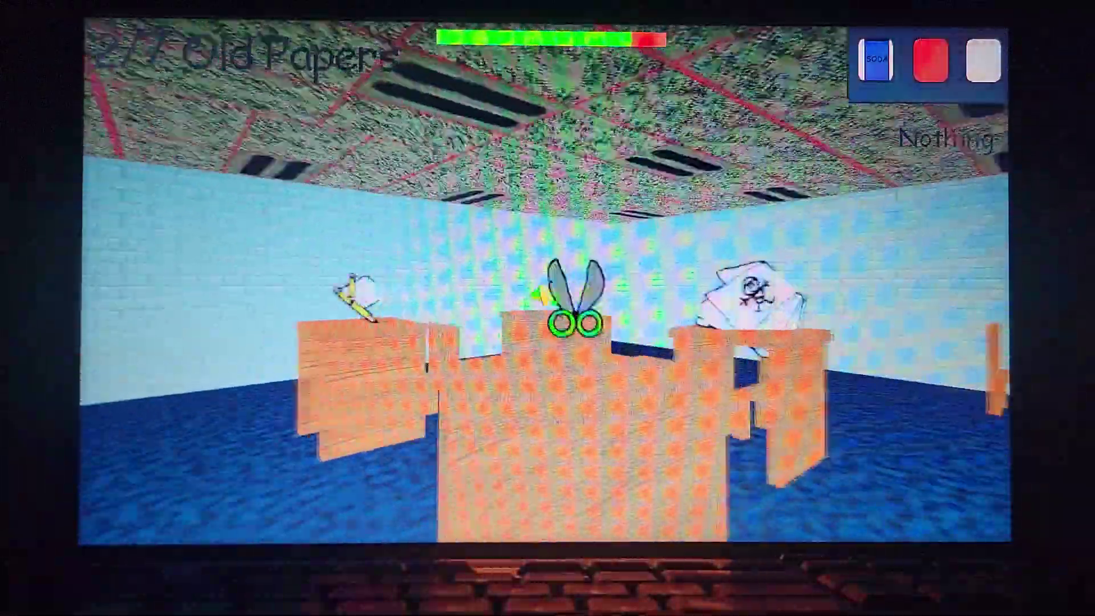
pyautogui.click(551, 282)
# - Open the old paper and answer its first two problems with 3 and 7
pyautogui.click(551, 282)
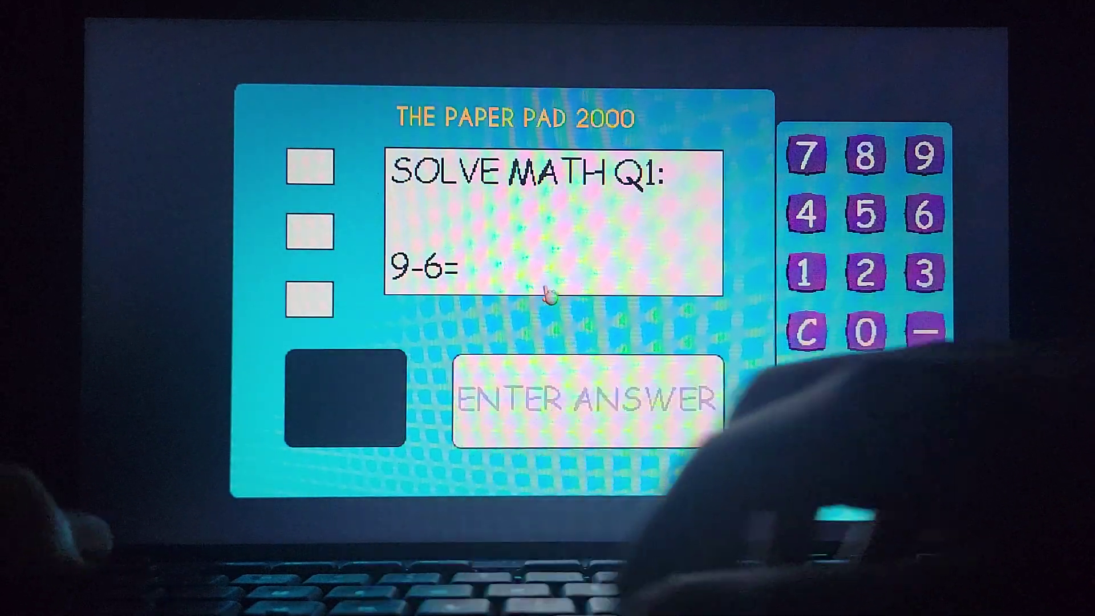
pyautogui.write('3')
pyautogui.press('Return')
pyautogui.write('7')
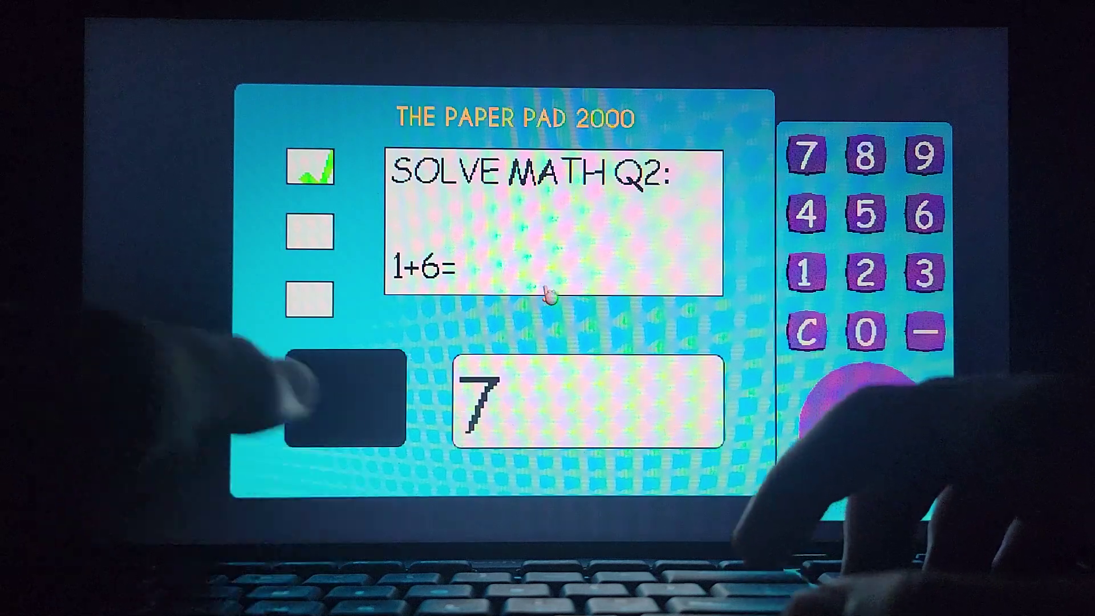
pyautogui.press('Return')
pyautogui.press('Return')
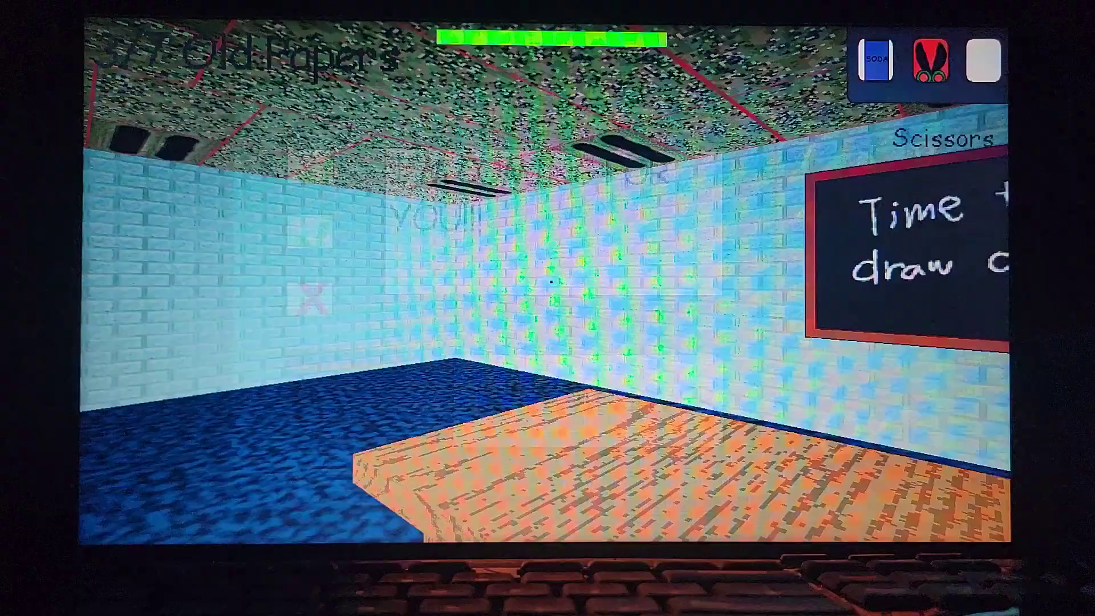
# - Walk the brick hallway past the blue doors into a new hallway, holding the soda
pyautogui.press('w')
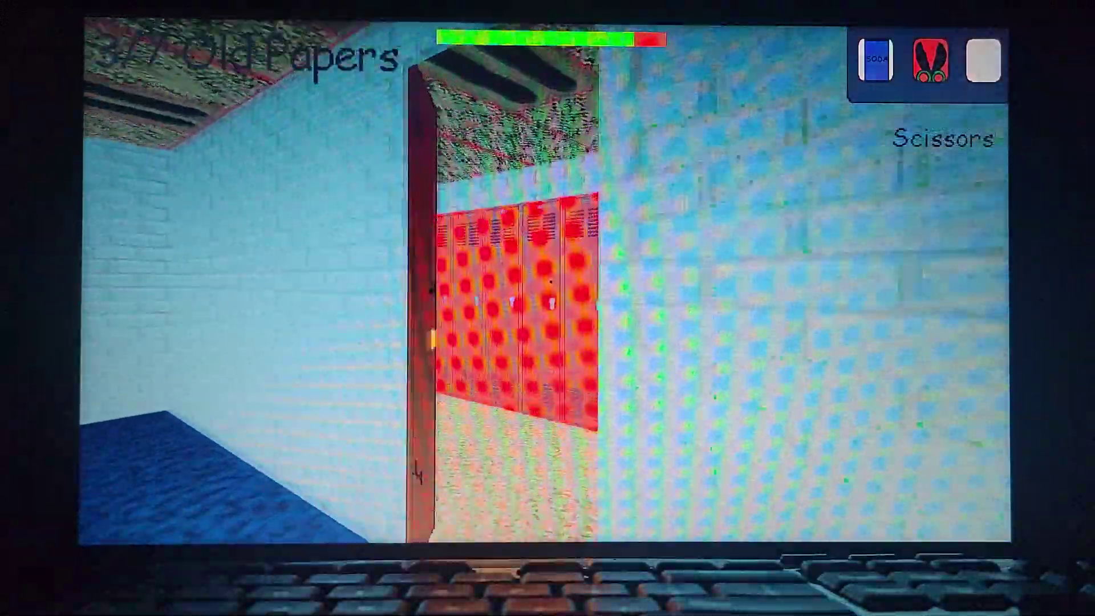
pyautogui.press('w')
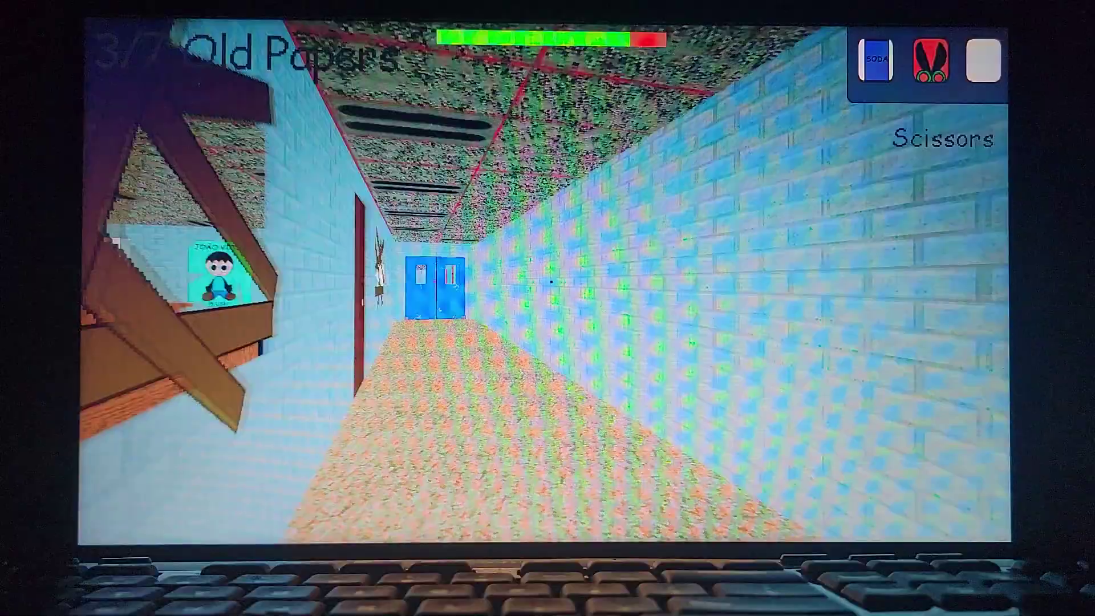
pyautogui.press('w')
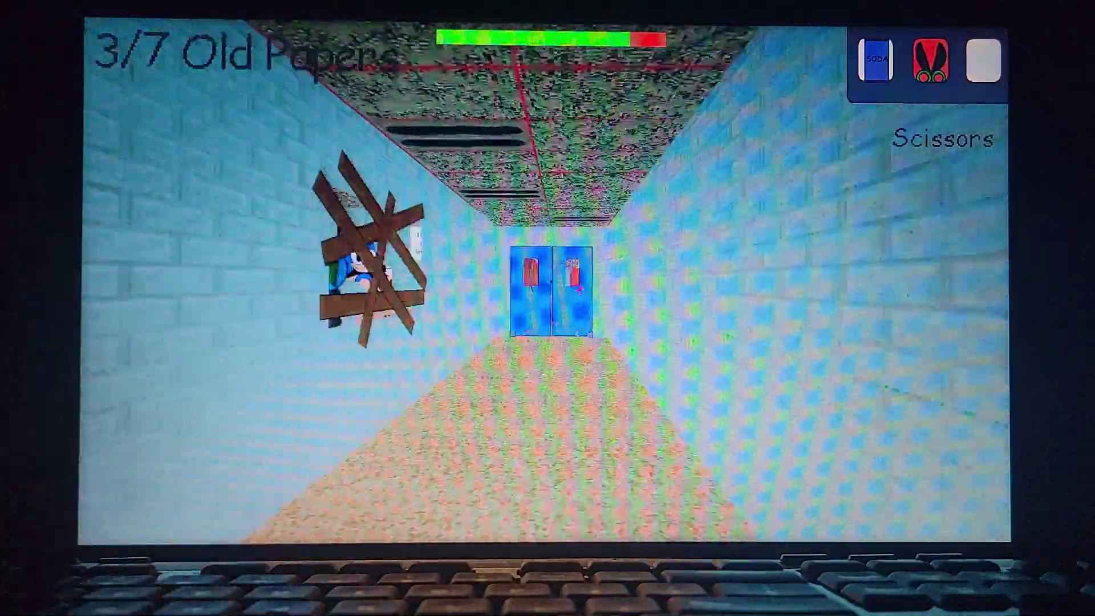
pyautogui.press('w')
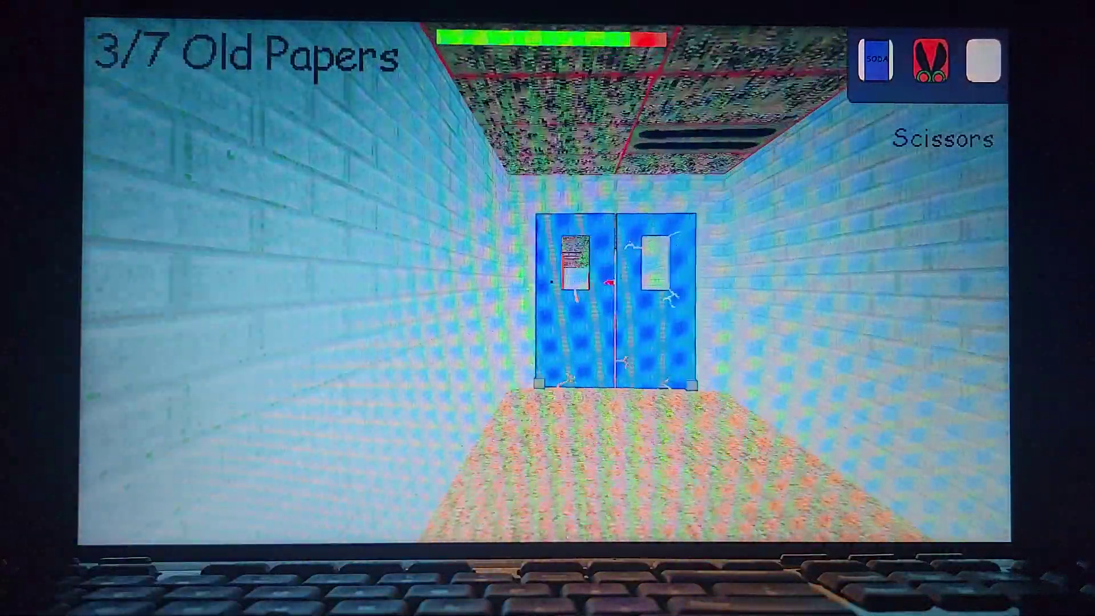
pyautogui.press('w')
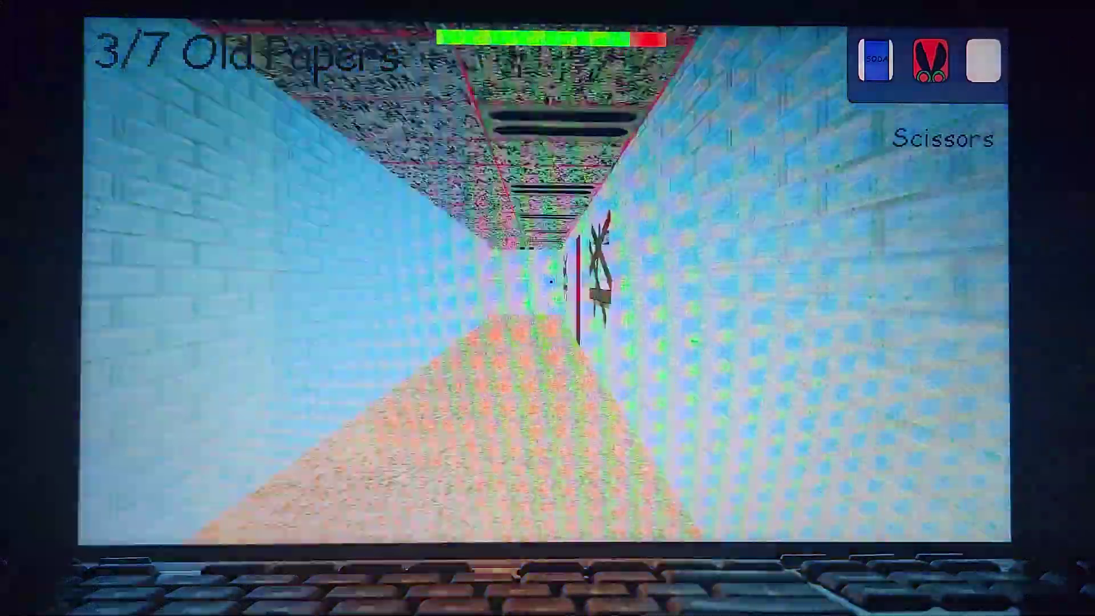
pyautogui.press('w')
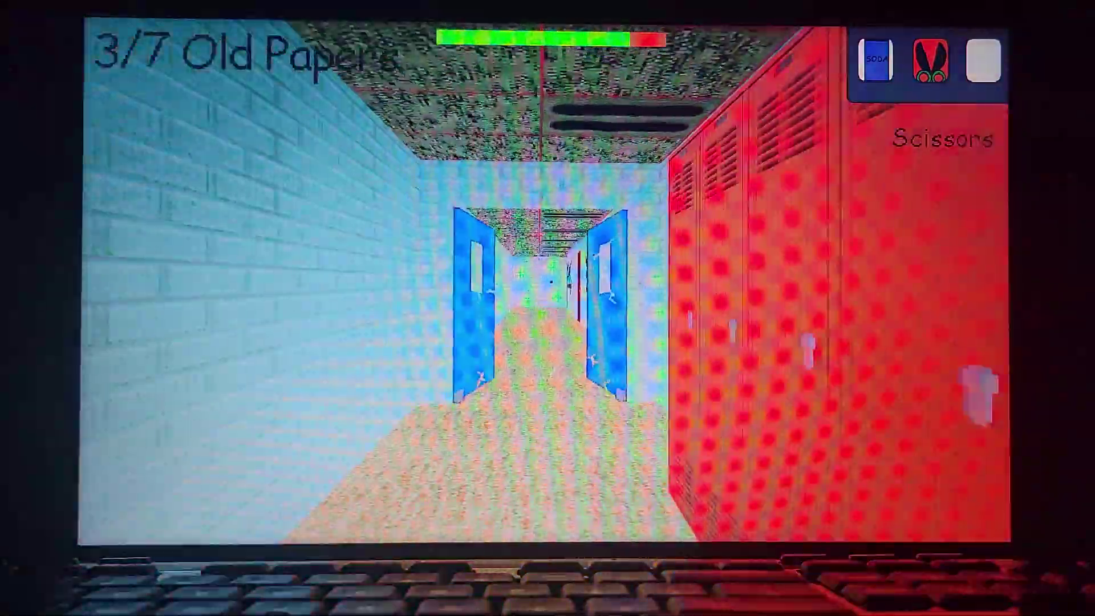
pyautogui.press('s')
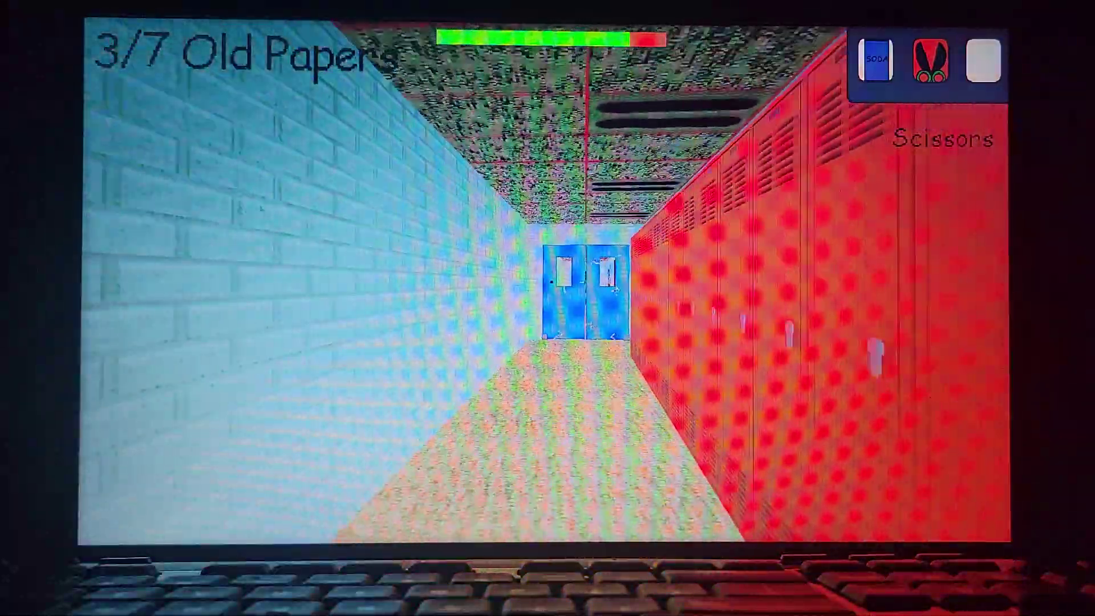
pyautogui.press('w')
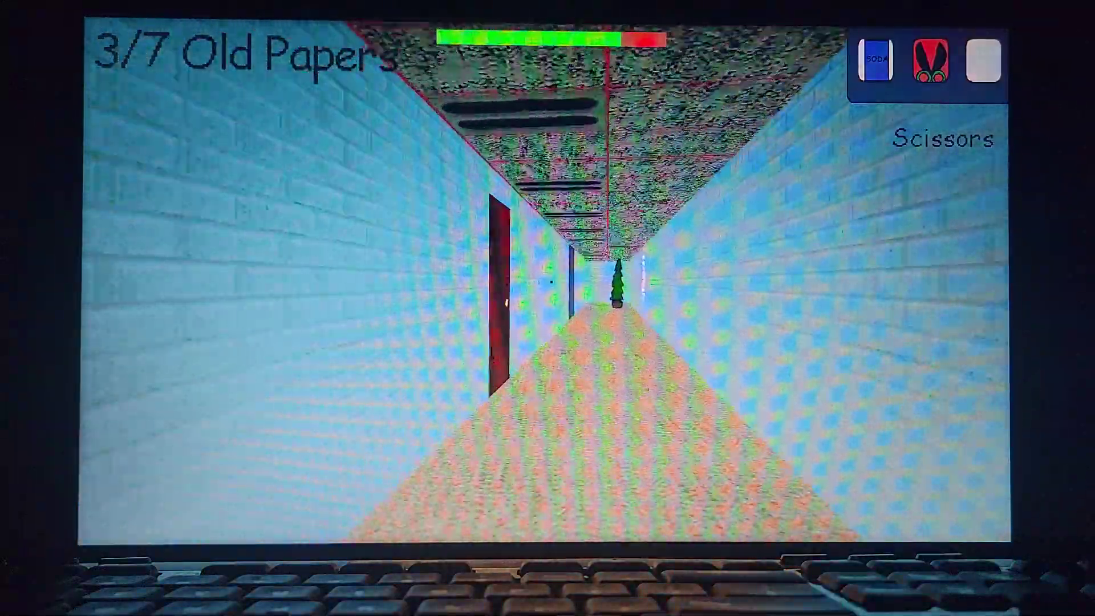
pyautogui.press('1')
# - Enter the left classroom, take a second pair of scissors, and open the desk's old paper
pyautogui.press('w')
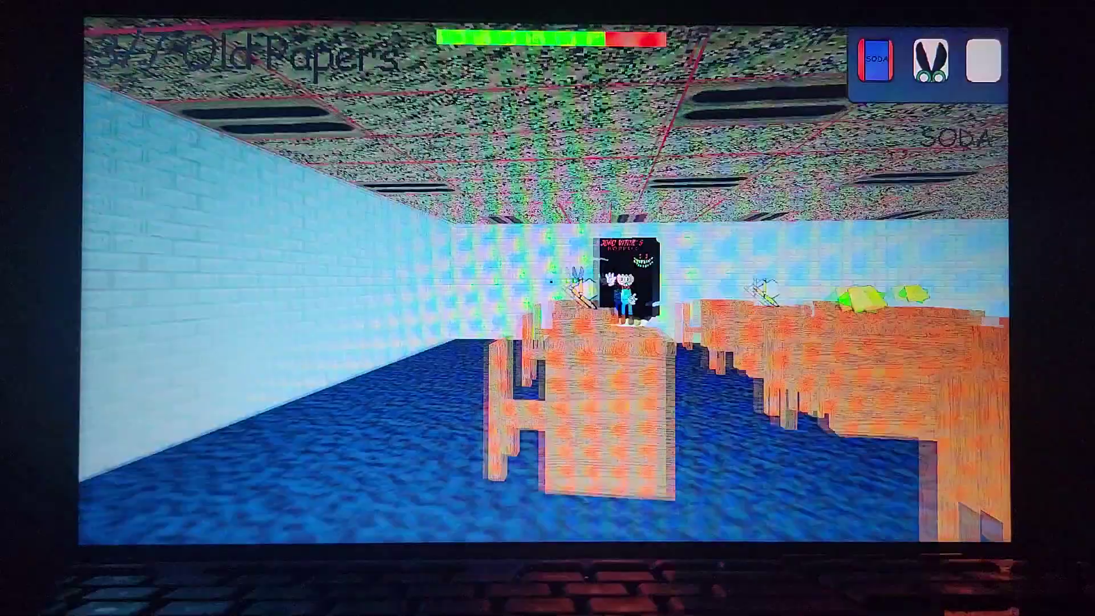
pyautogui.press('w')
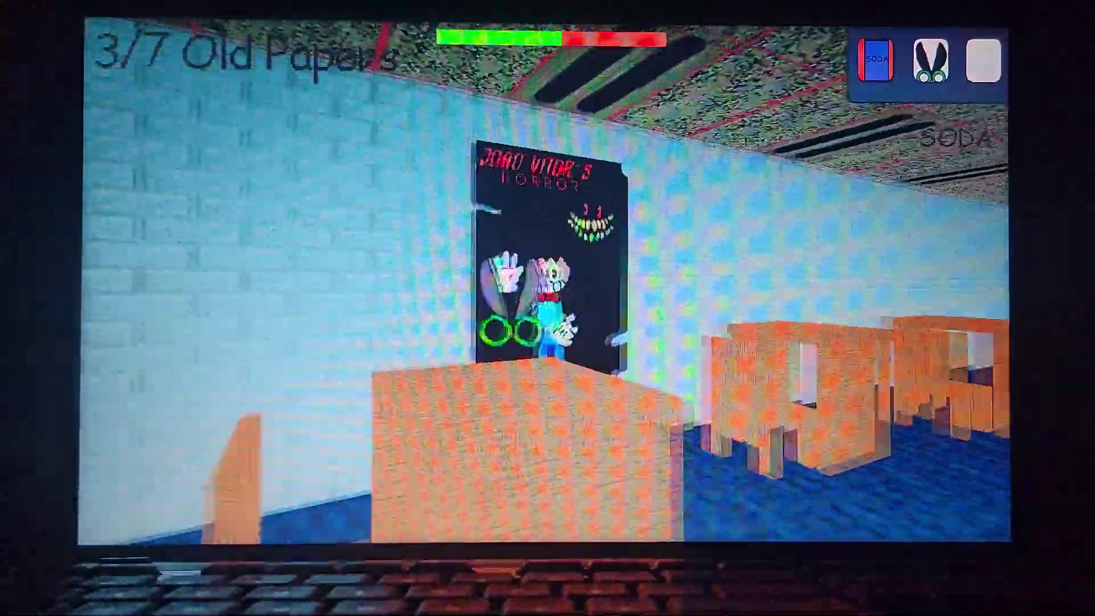
pyautogui.click(551, 282)
pyautogui.press('w')
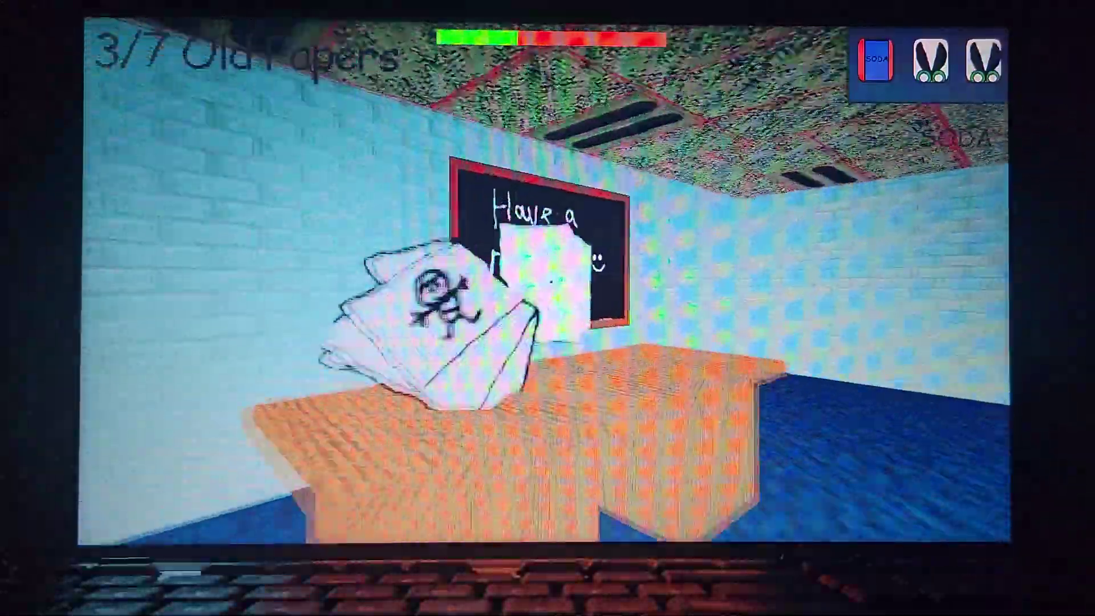
pyautogui.click(552, 283)
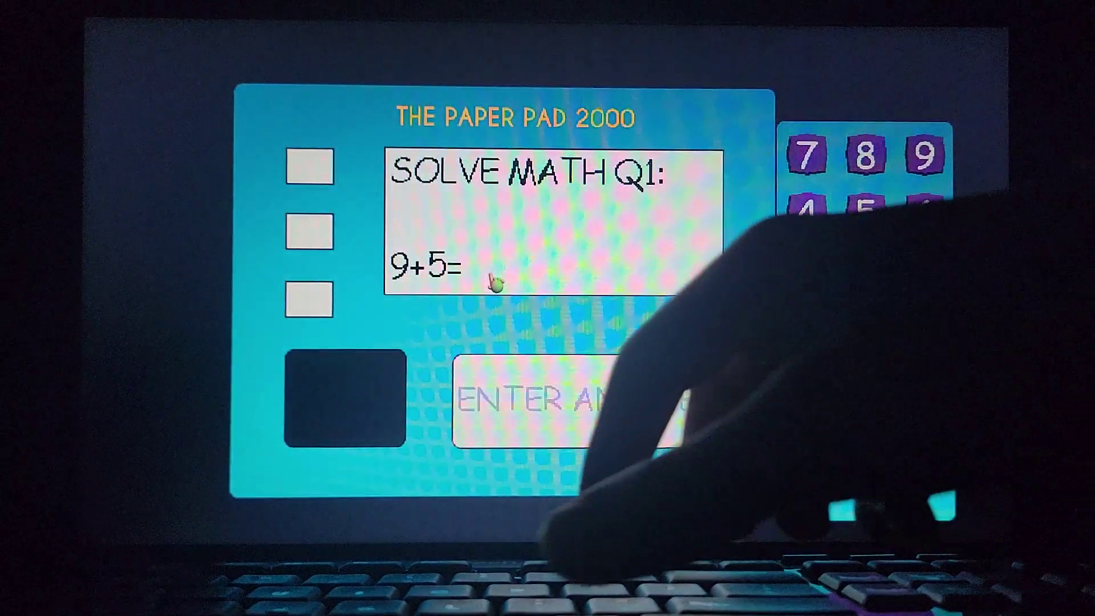
pyautogui.write('1')
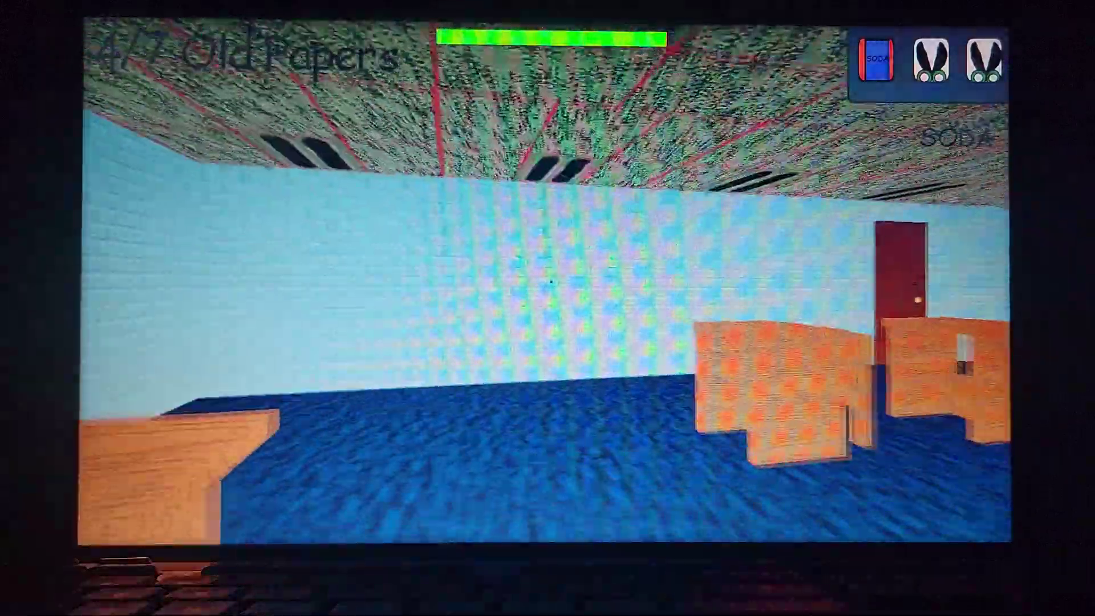
# - Approach the pursuing character, cycle inventory slots to the soda, and retreat down the corridor
pyautogui.press('w')
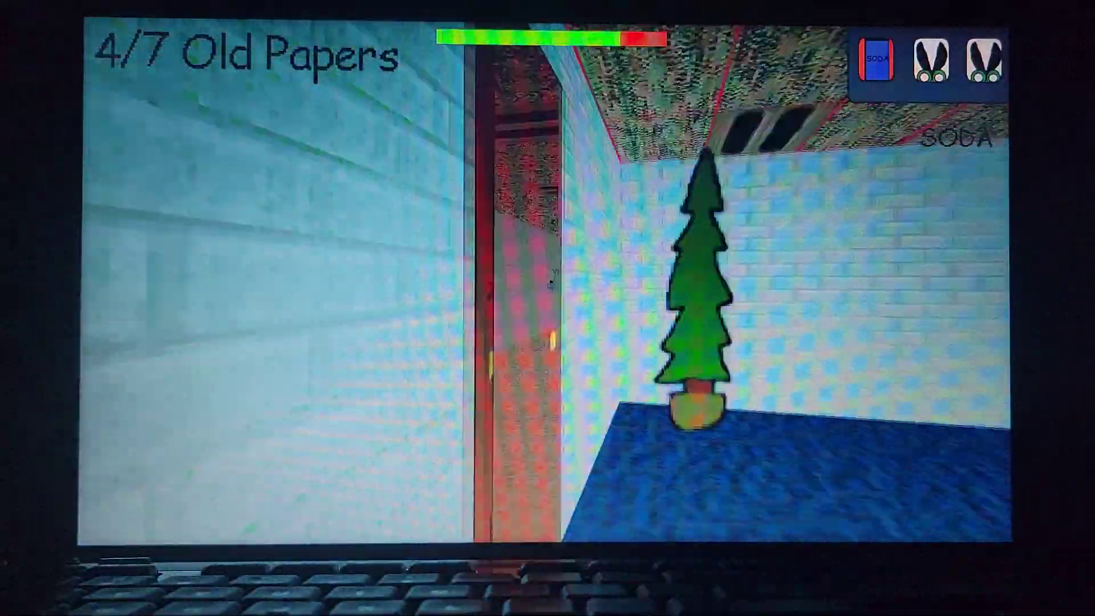
pyautogui.press('w')
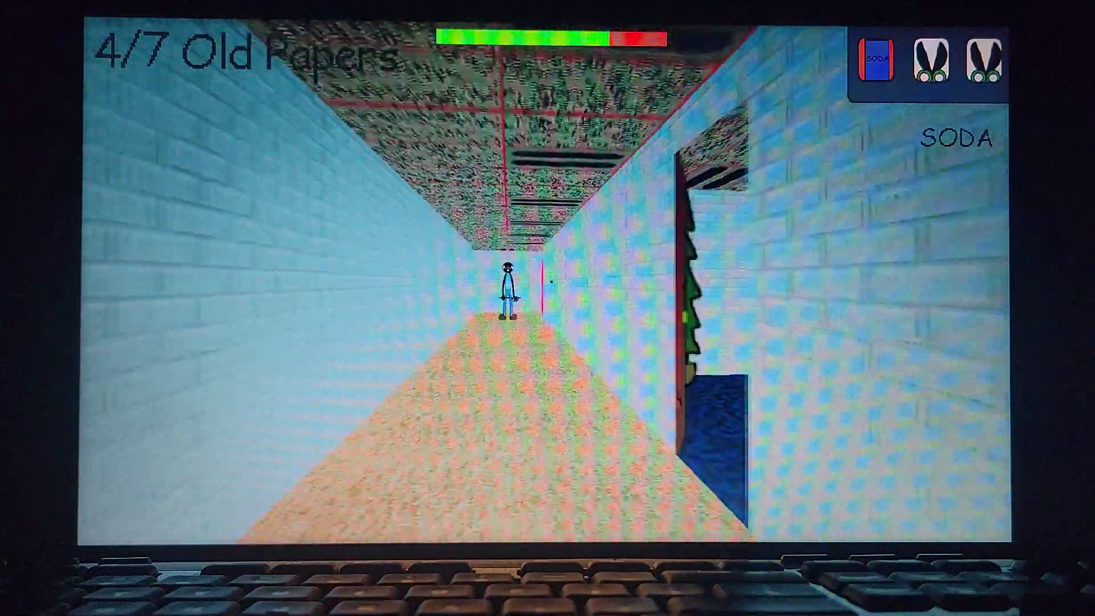
pyautogui.press('w')
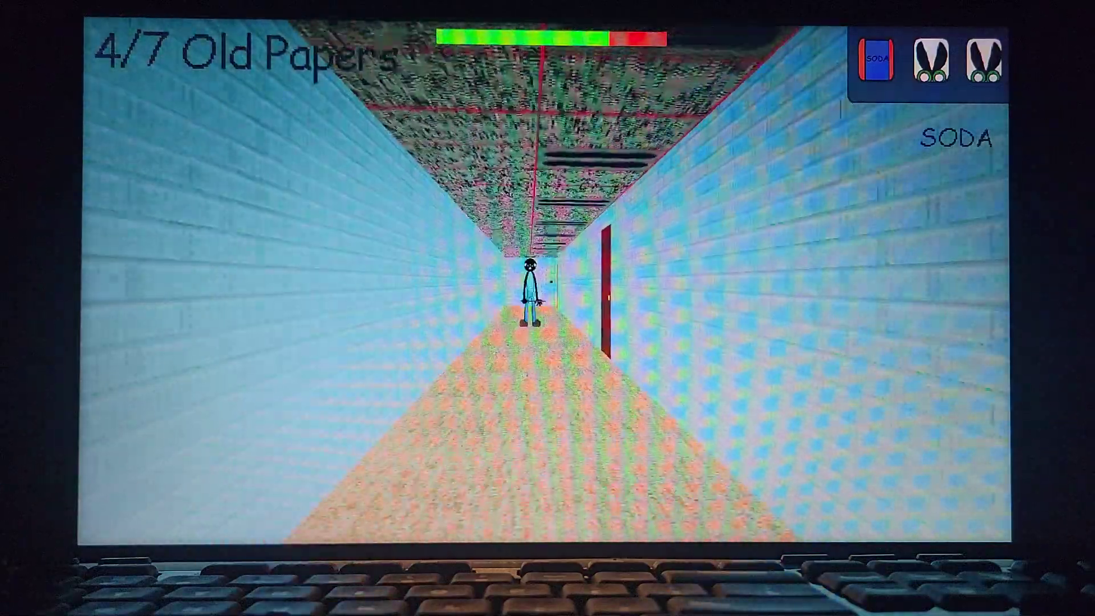
pyautogui.press('w')
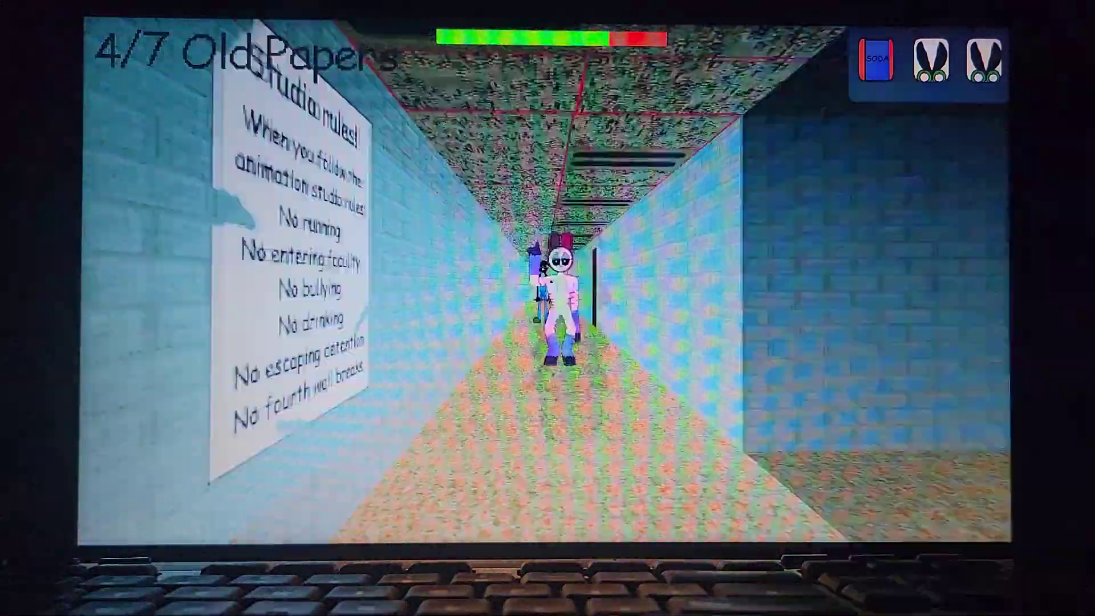
pyautogui.press('3')
pyautogui.press('1')
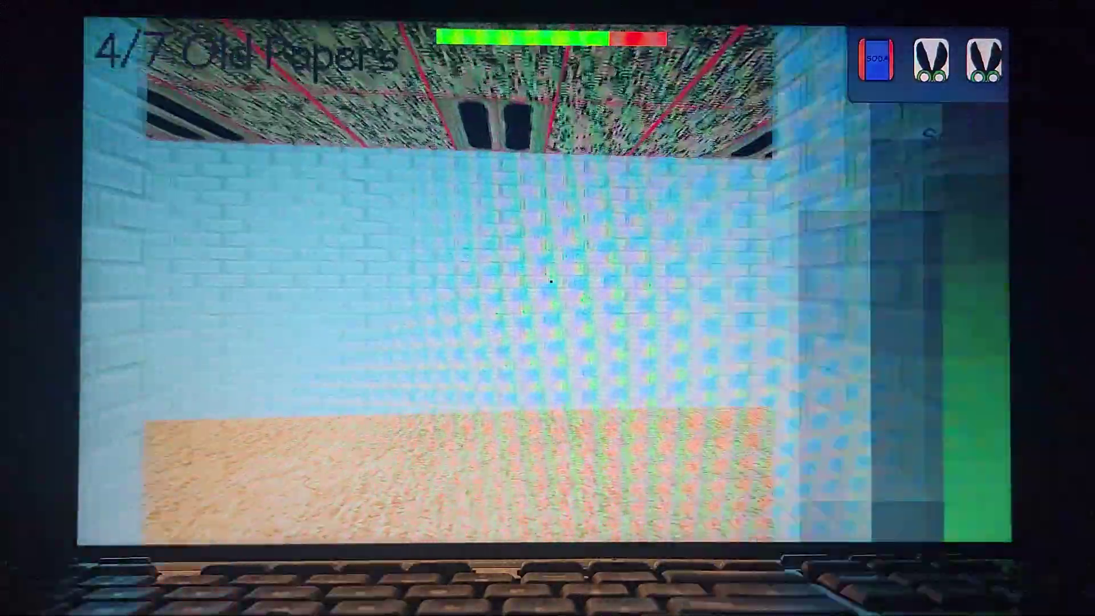
pyautogui.press('2')
pyautogui.press('3')
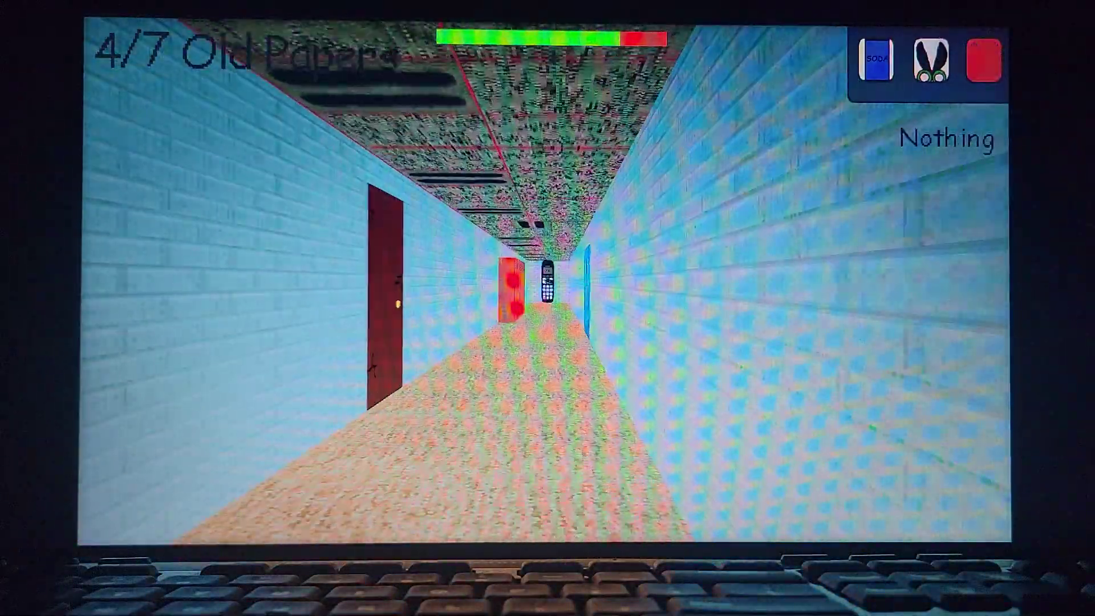
pyautogui.press('2')
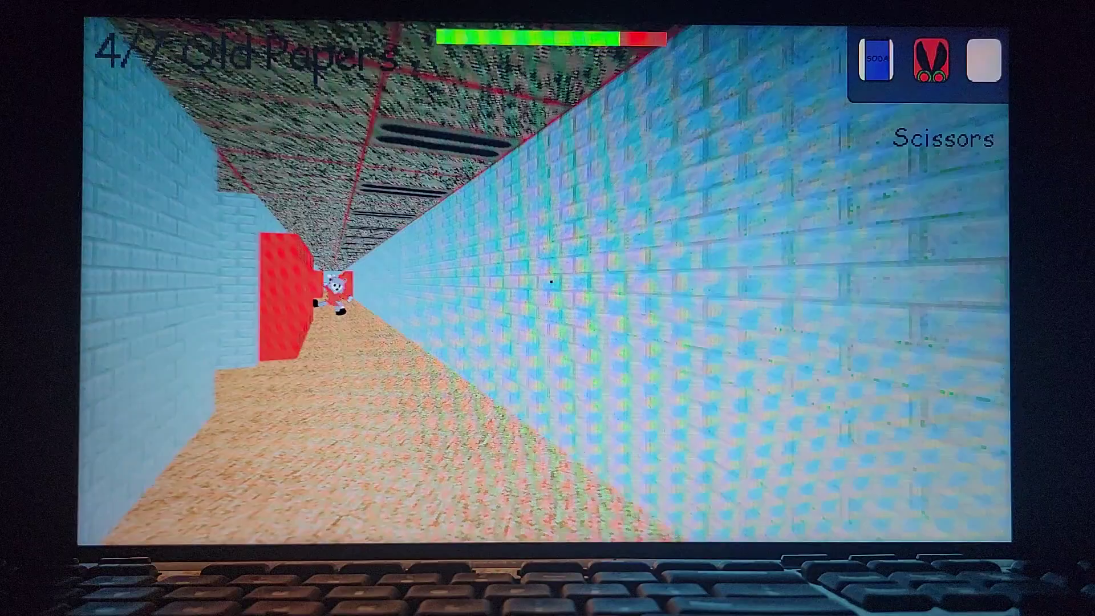
pyautogui.press('1')
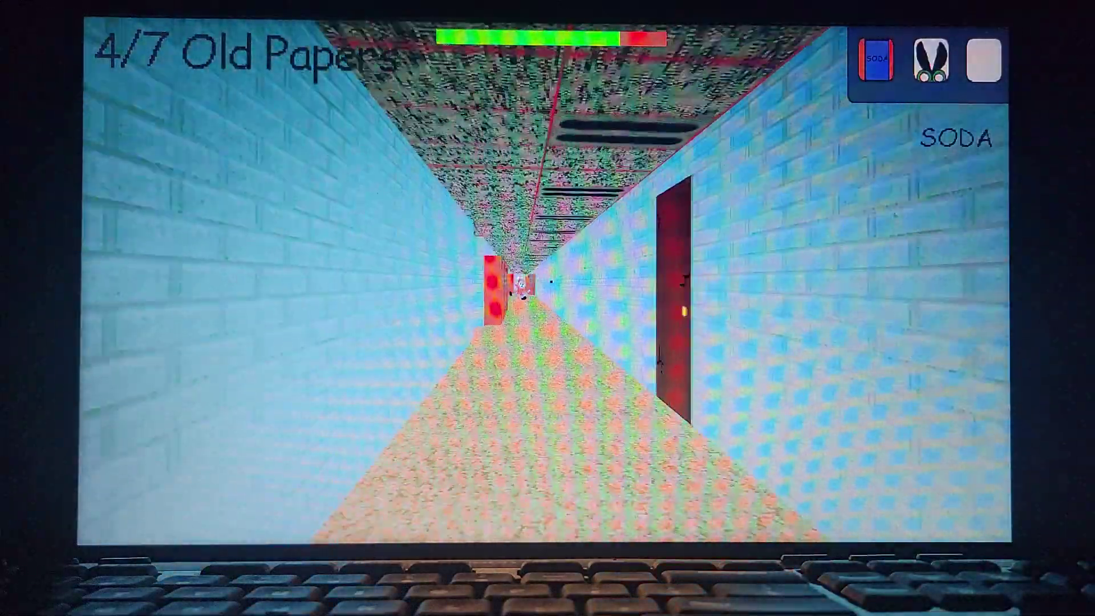
pyautogui.press('s')
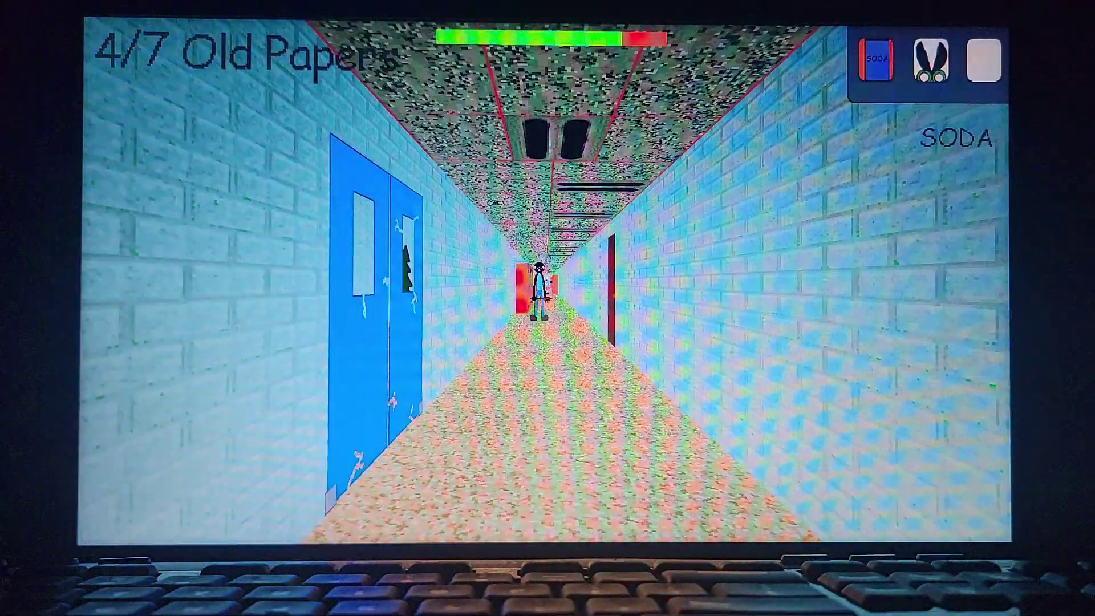
pyautogui.press('s')
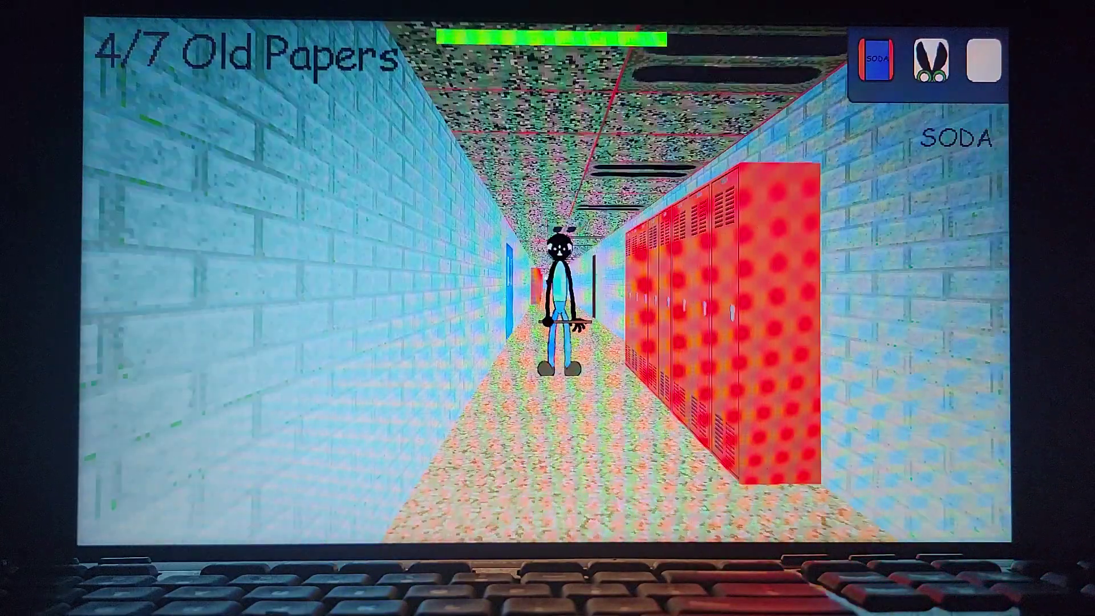
# - Spray the soda at the character, then grab the classroom's boots and open its notebook
pyautogui.click(547, 281)
pyautogui.press('w')
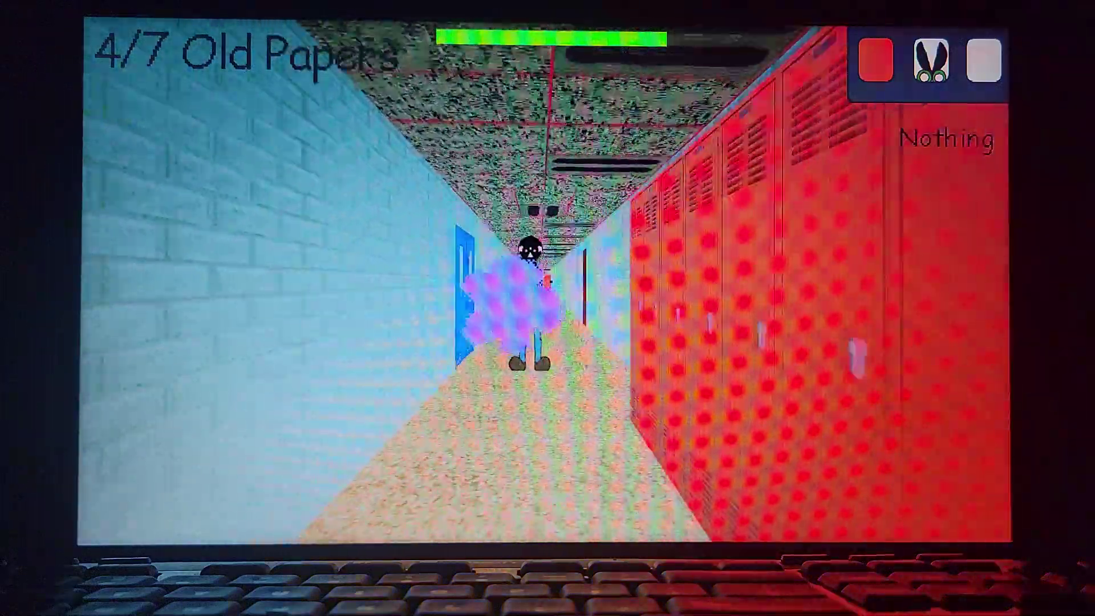
pyautogui.press('w')
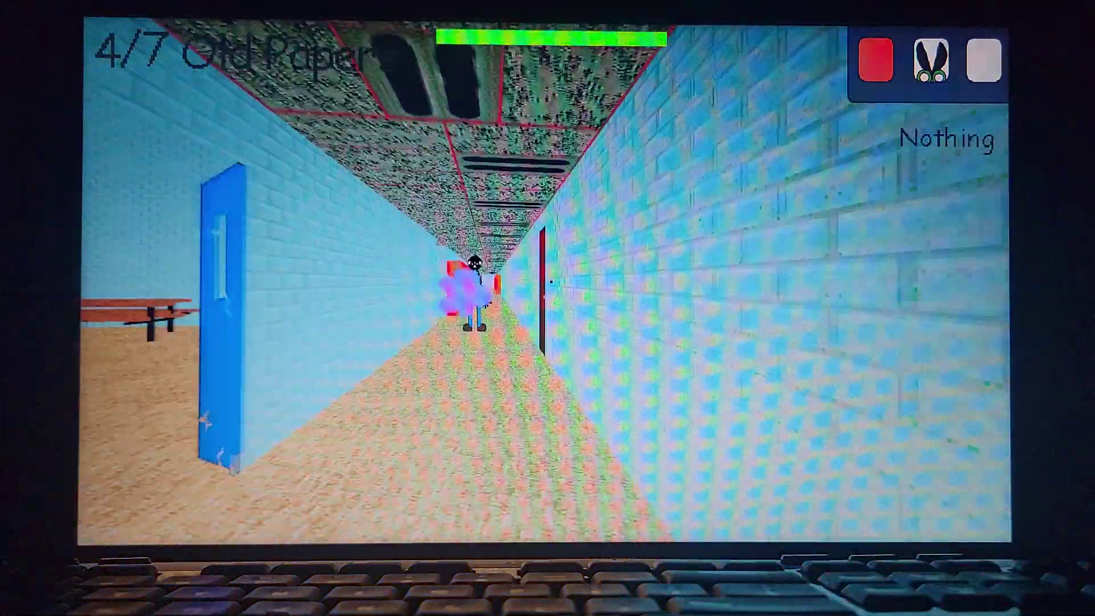
pyautogui.press('w')
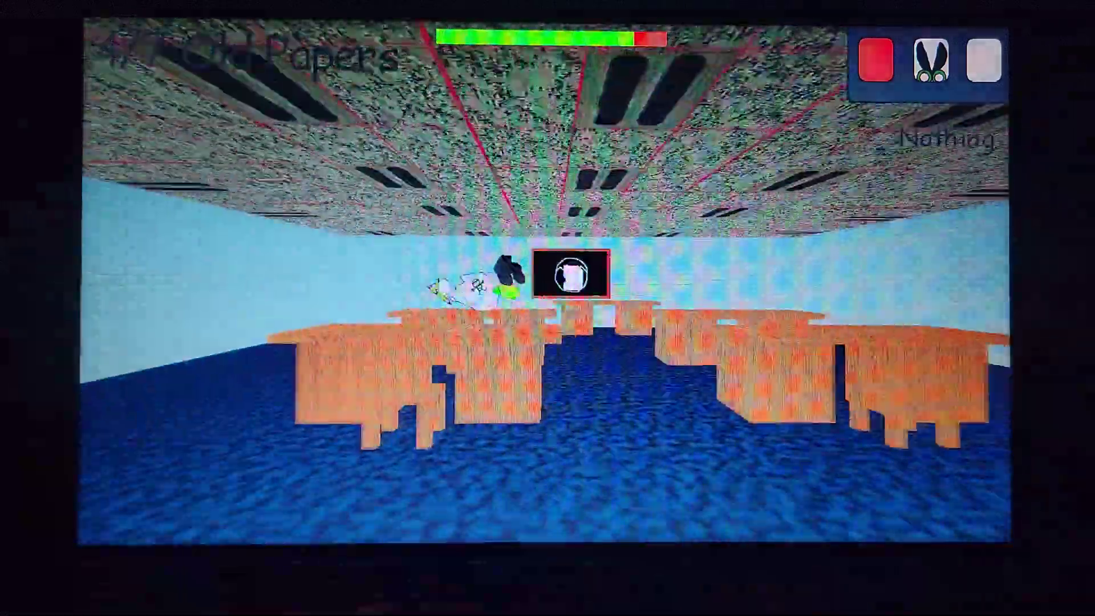
pyautogui.press('w')
pyautogui.click(548, 308)
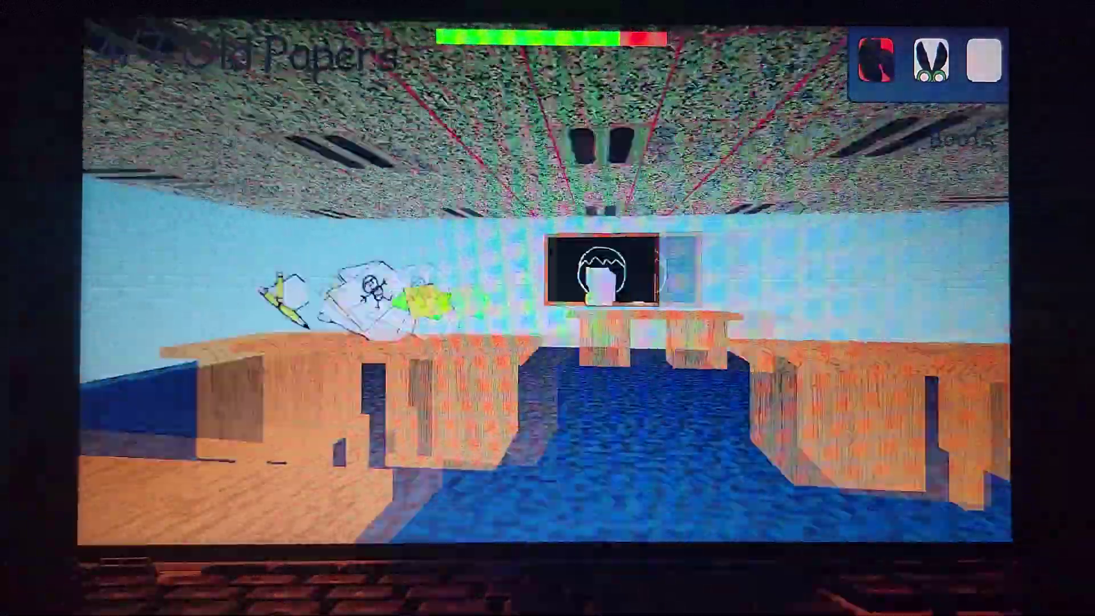
pyautogui.press('w')
pyautogui.click(548, 308)
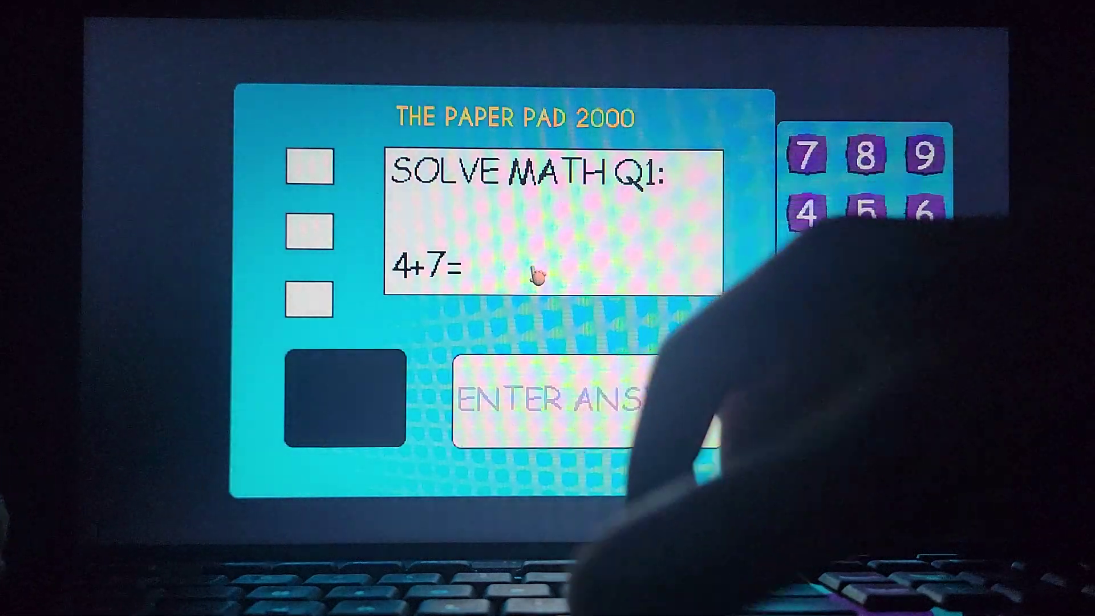
pyautogui.write('11')
# - Submit answers to all three questions, collecting the fifth old paper (5/7)
pyautogui.press('Return')
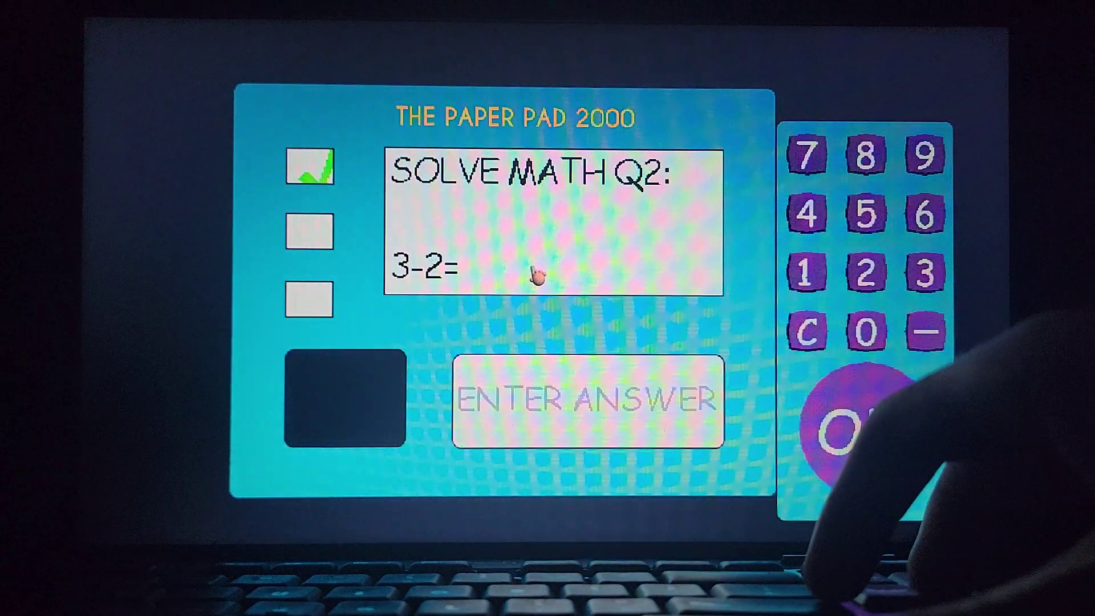
pyautogui.write('1')
pyautogui.press('Return')
pyautogui.press('Return')
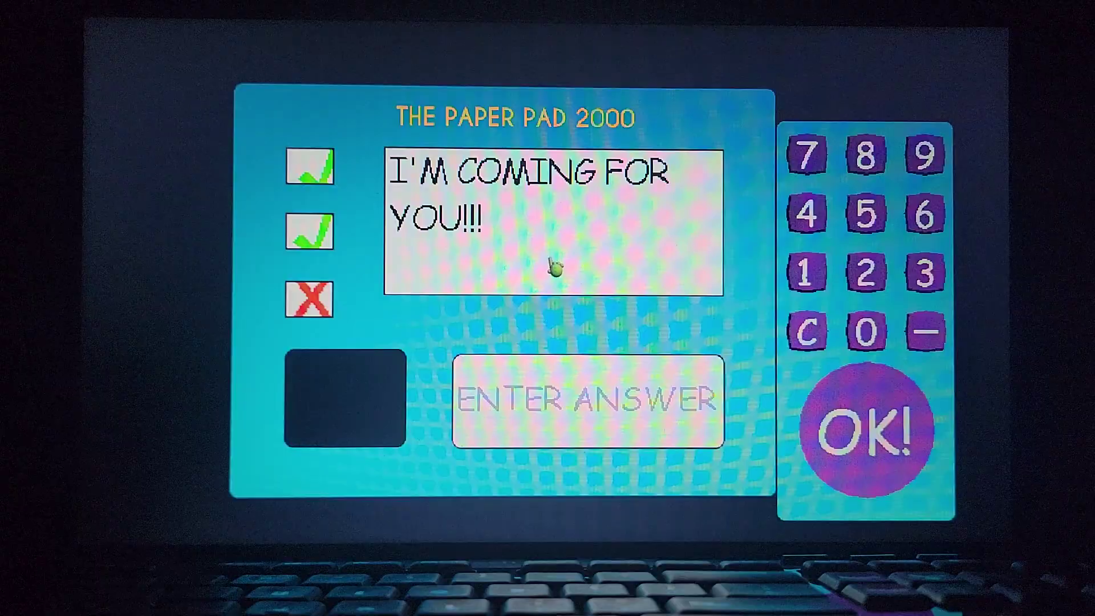
pyautogui.press('Return')
# - Go through the red door and double doors into the cafeteria and use the boots
pyautogui.press('w')
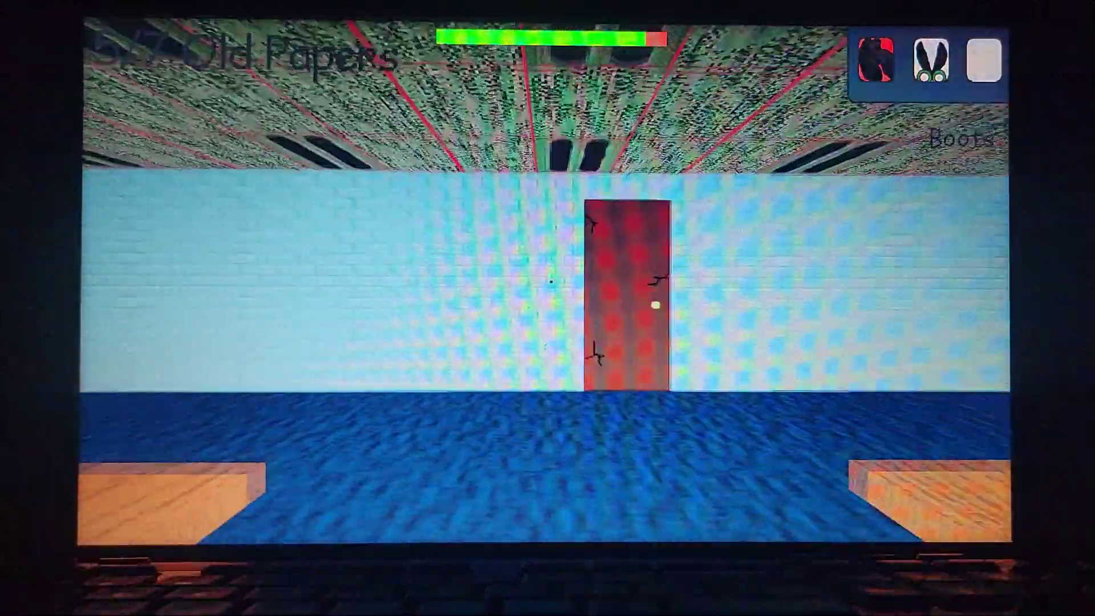
pyautogui.press('w')
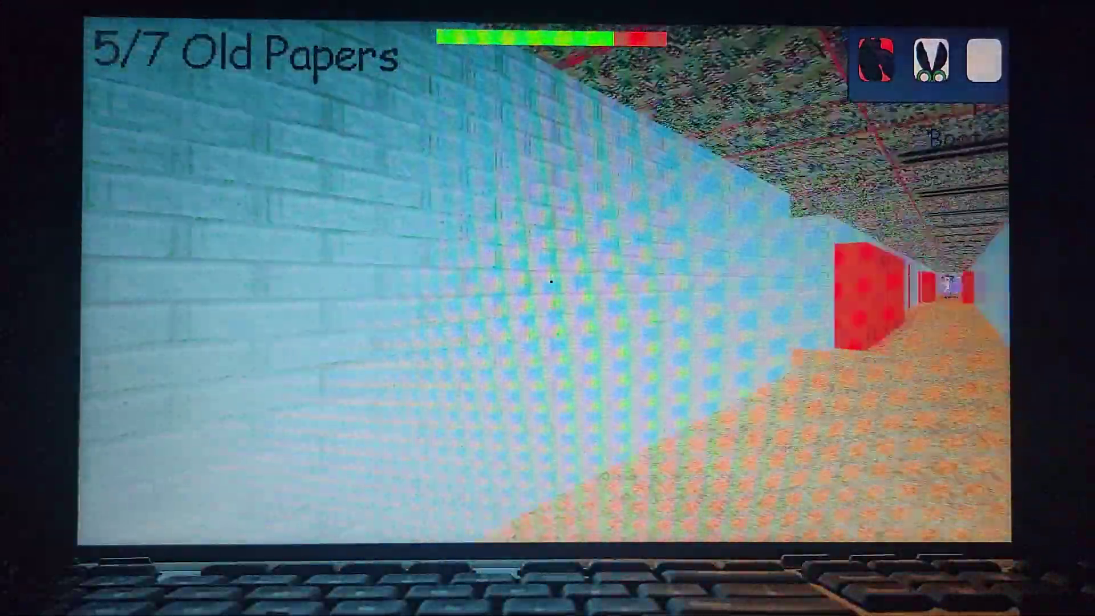
pyautogui.press('w')
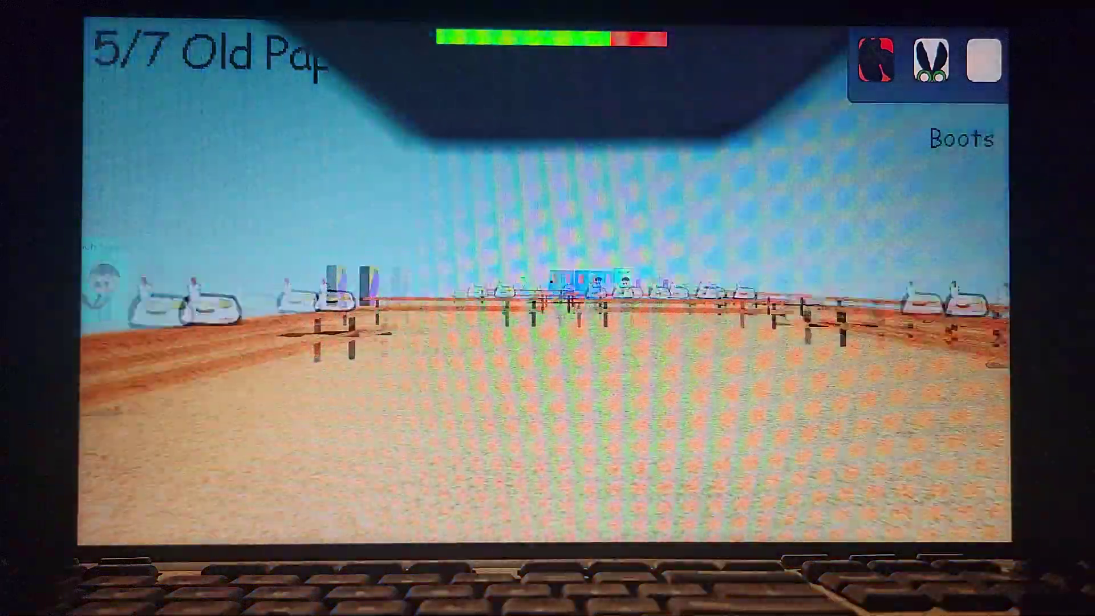
pyautogui.press('w')
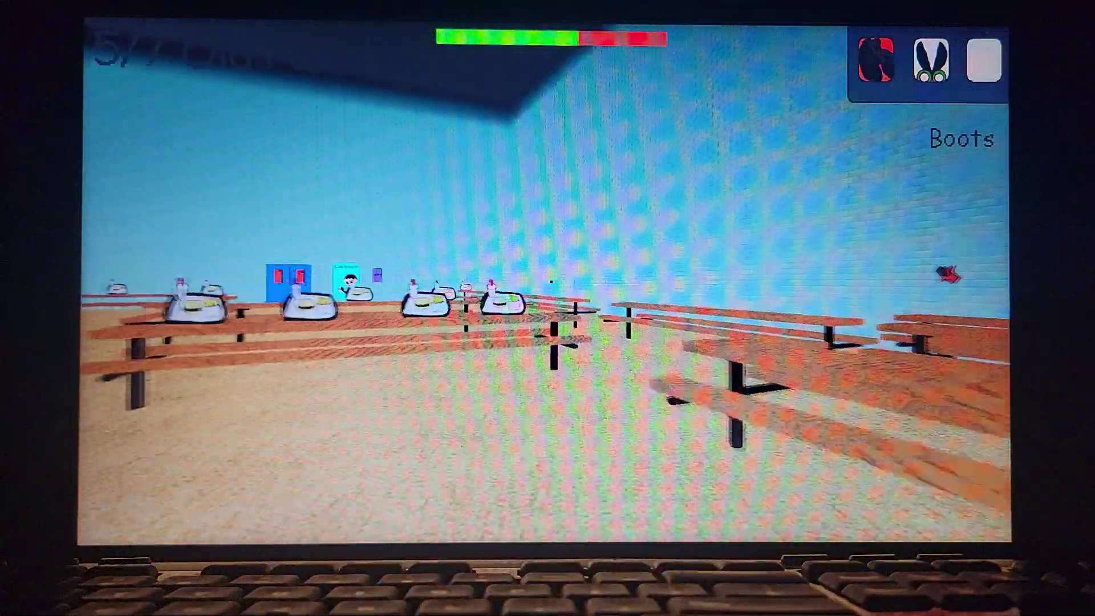
pyautogui.click(552, 282)
# - Weave between the cafeteria tables, grabbing the chocolate bar and the soda
pyautogui.press('w')
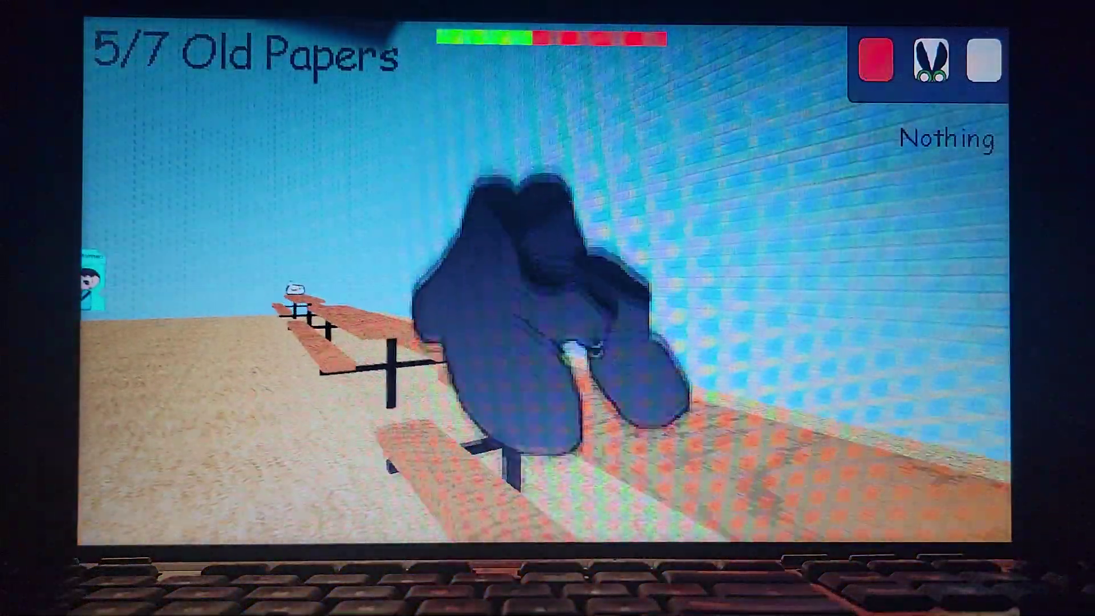
pyautogui.press('w')
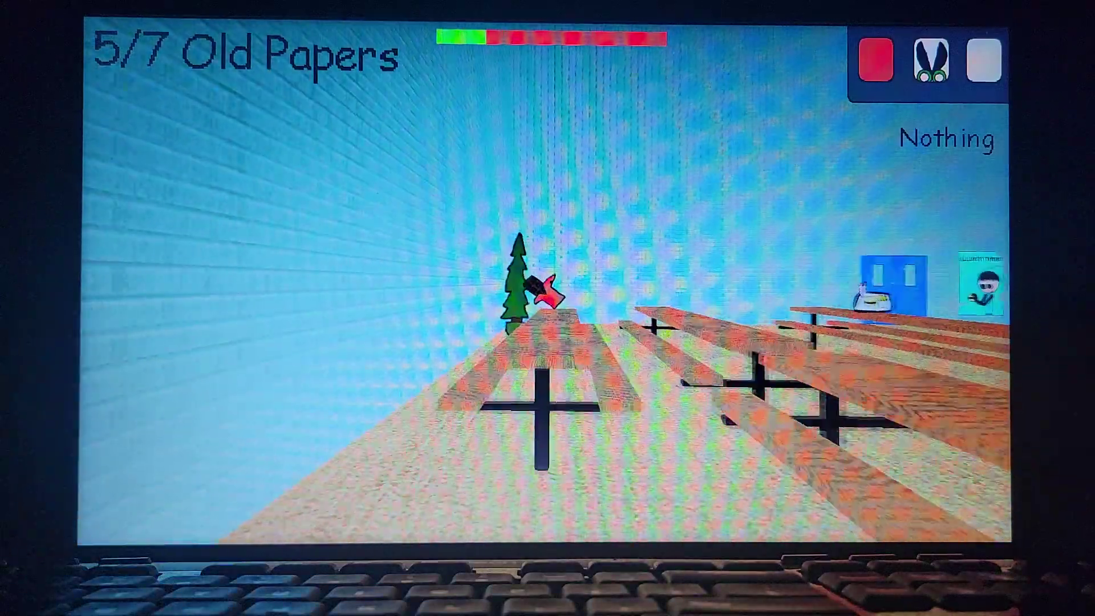
pyautogui.click(548, 291)
pyautogui.press('w')
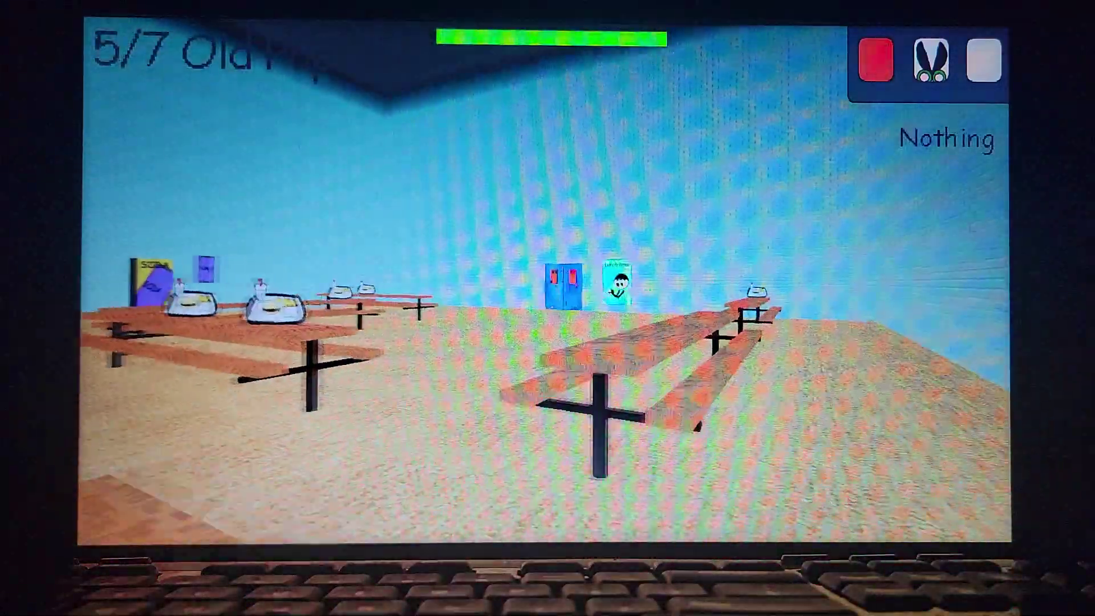
pyautogui.press('w')
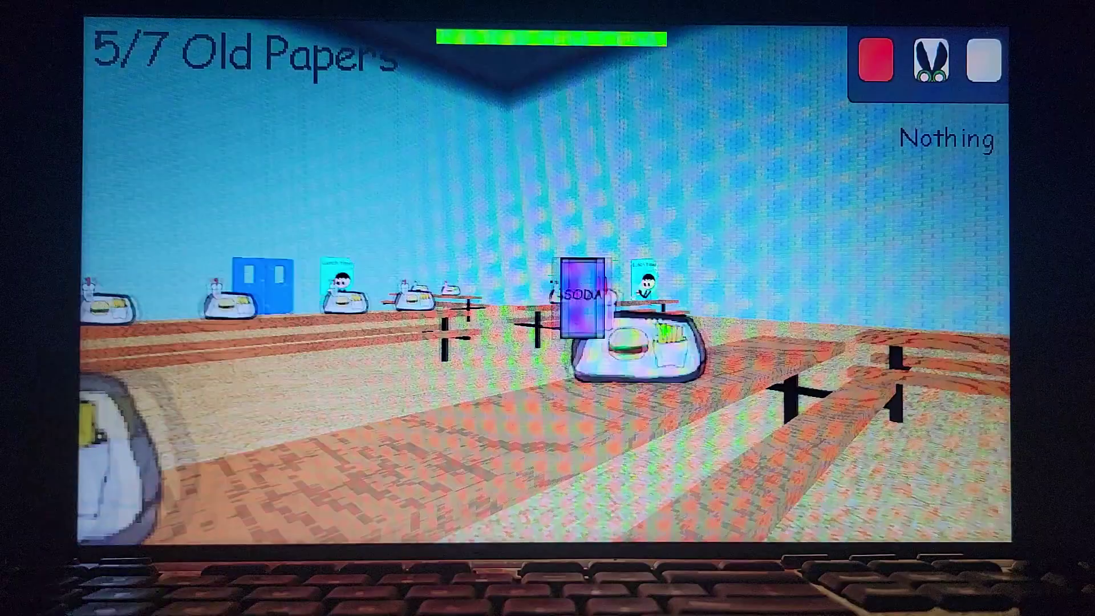
pyautogui.click(551, 282)
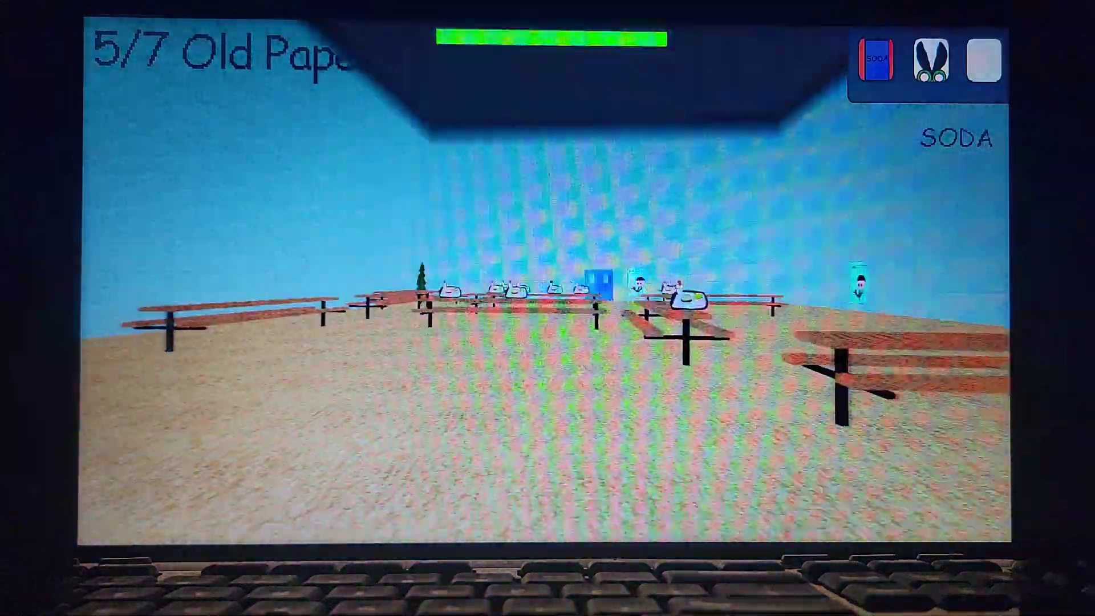
# - Leave the cafeteria past the red lockers through the double doors into the next hallway
pyautogui.press('w')
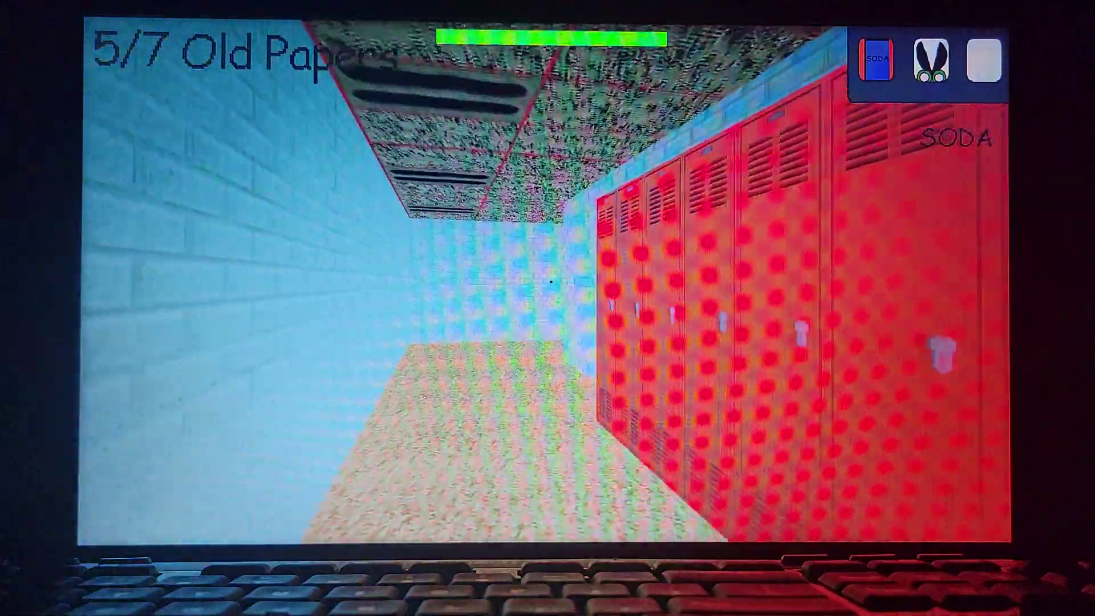
pyautogui.press('w')
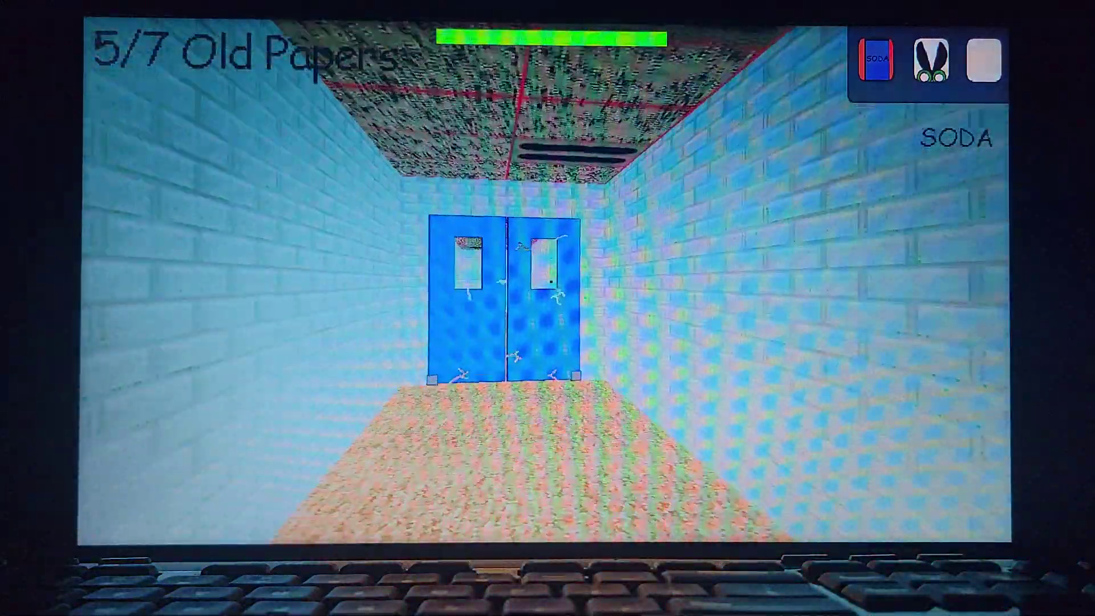
pyautogui.press('w')
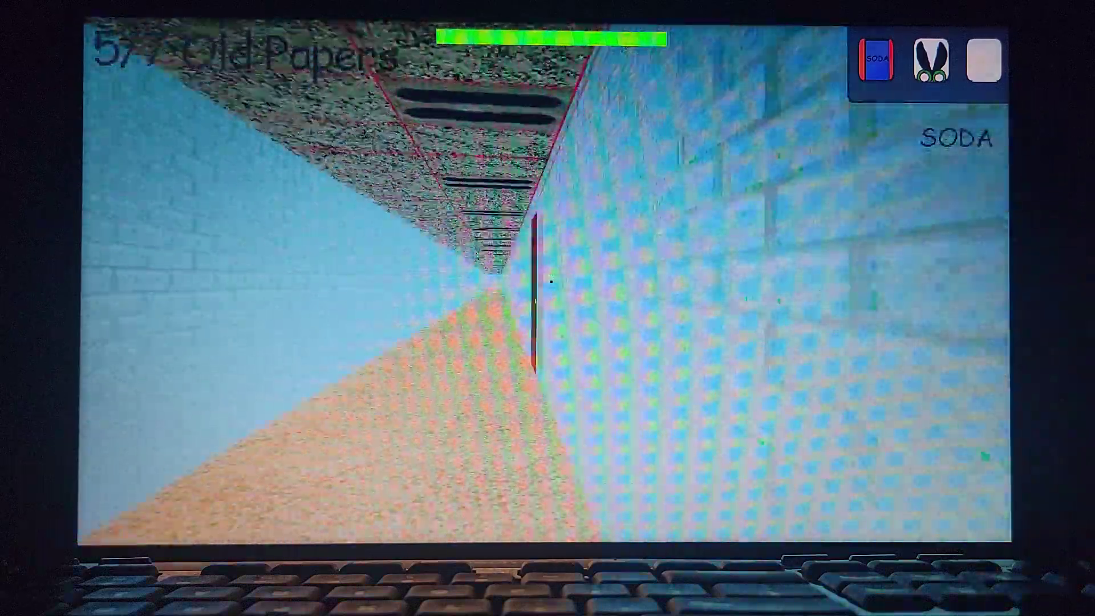
# - Reach the classroom desk, open the notebook, and answer 8 and 5 to the first two questions
pyautogui.press('w')
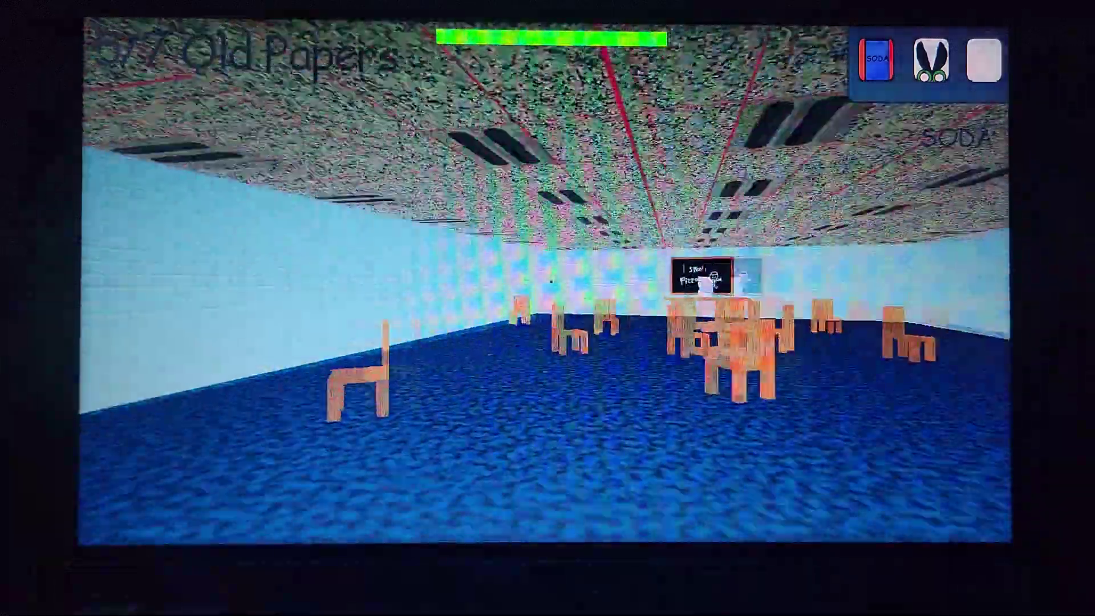
pyautogui.press('w')
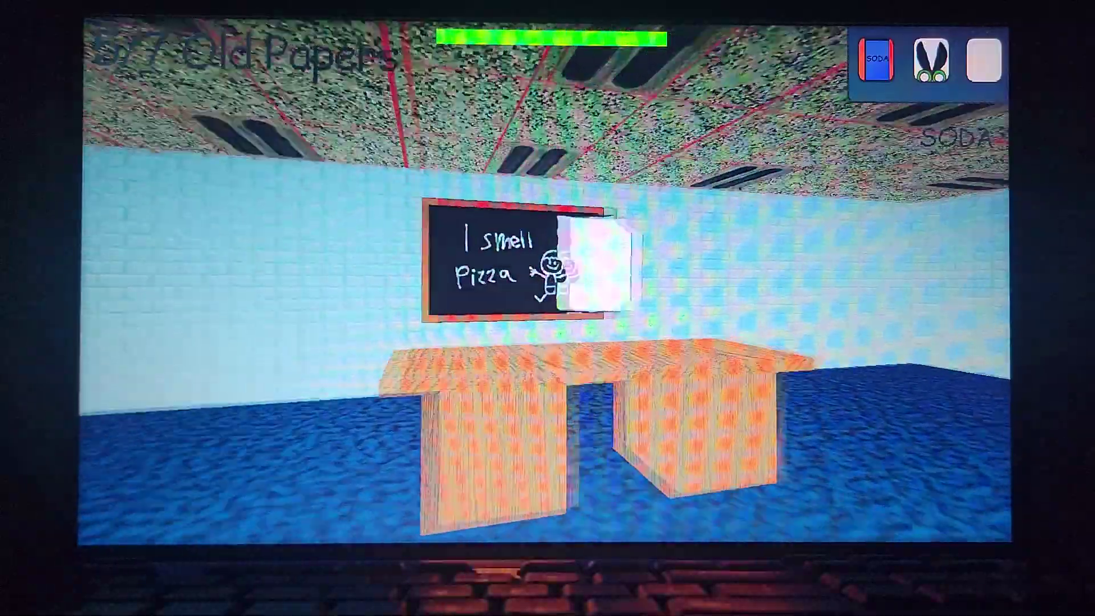
pyautogui.click(548, 274)
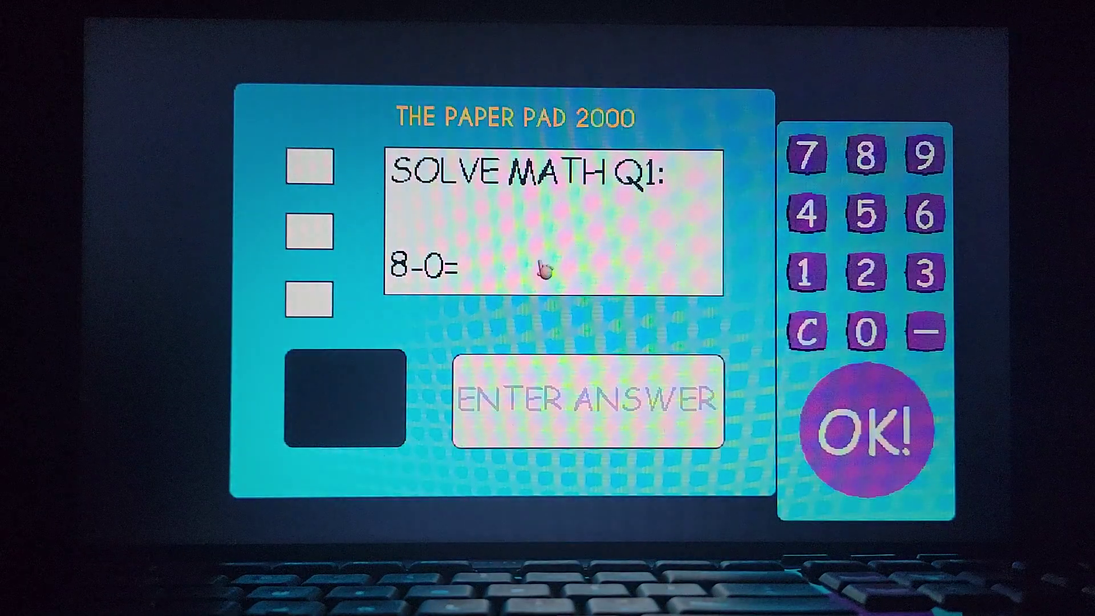
pyautogui.write('8')
pyautogui.press('Return')
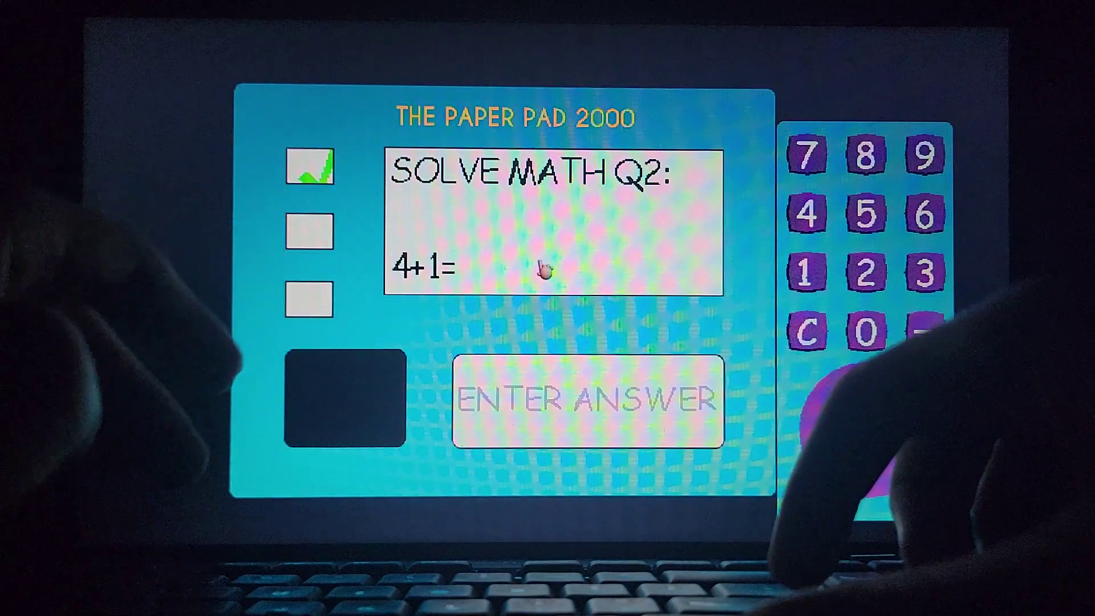
pyautogui.write('5')
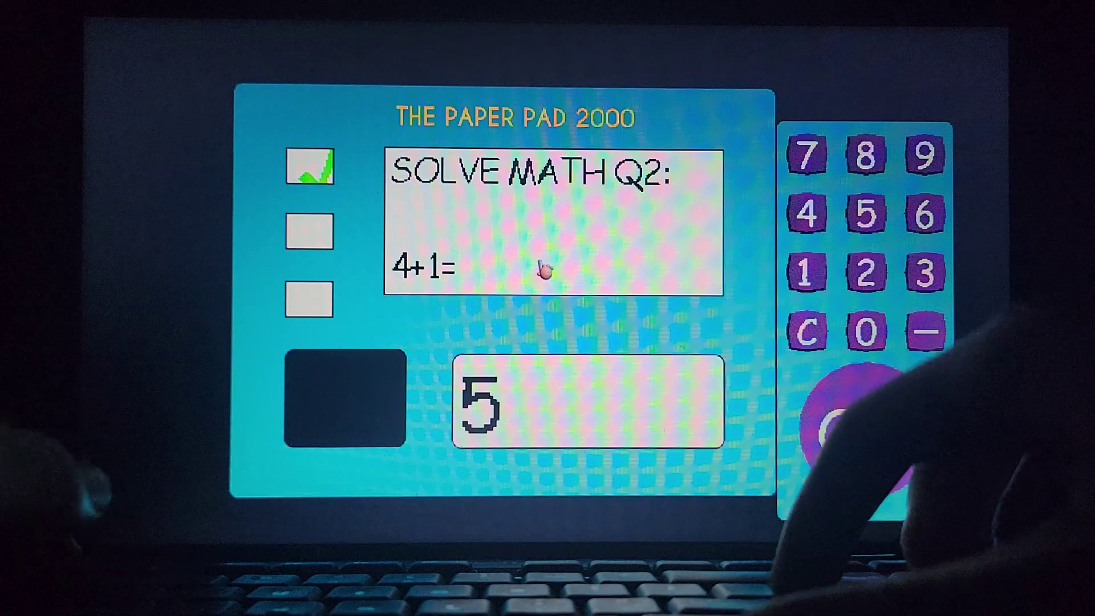
pyautogui.press('Return')
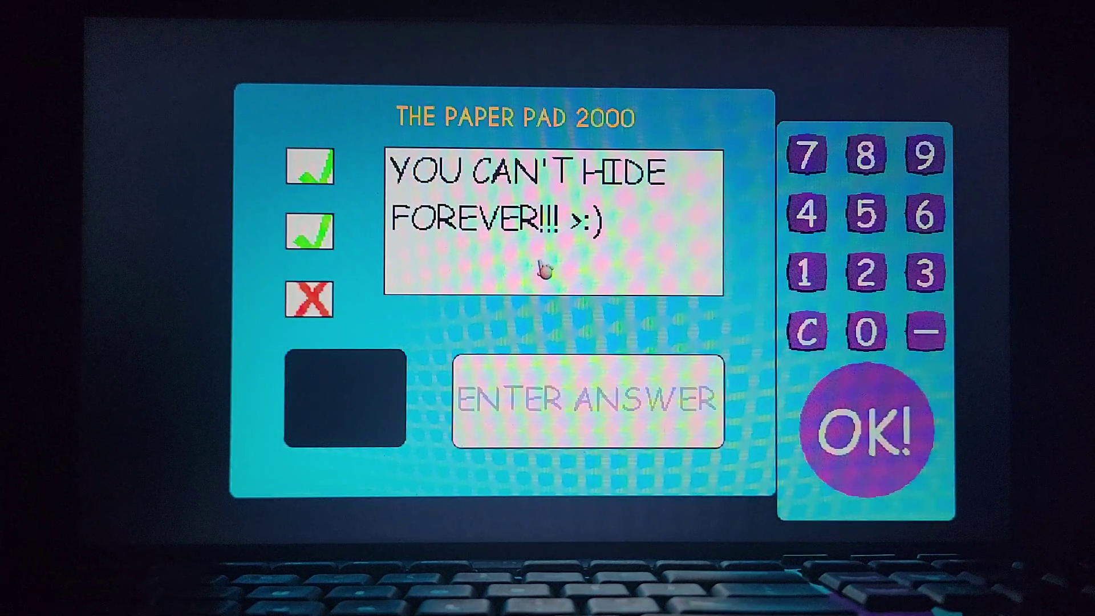
# - Sprint down the corridor through the red door to the notebook on the Poggers classroom desk
pyautogui.press('w')
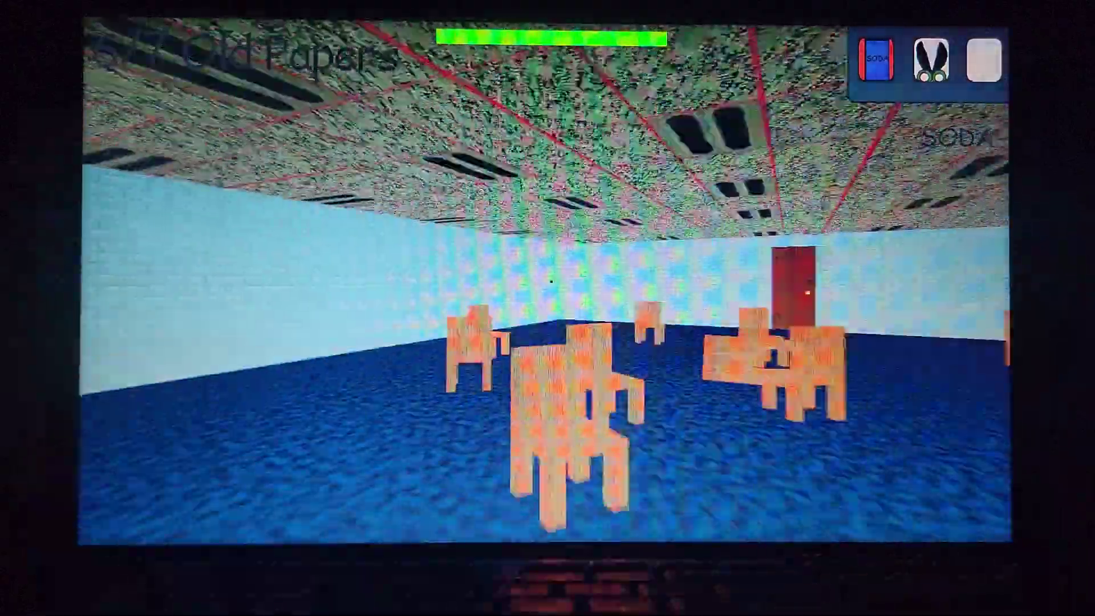
pyautogui.press('w')
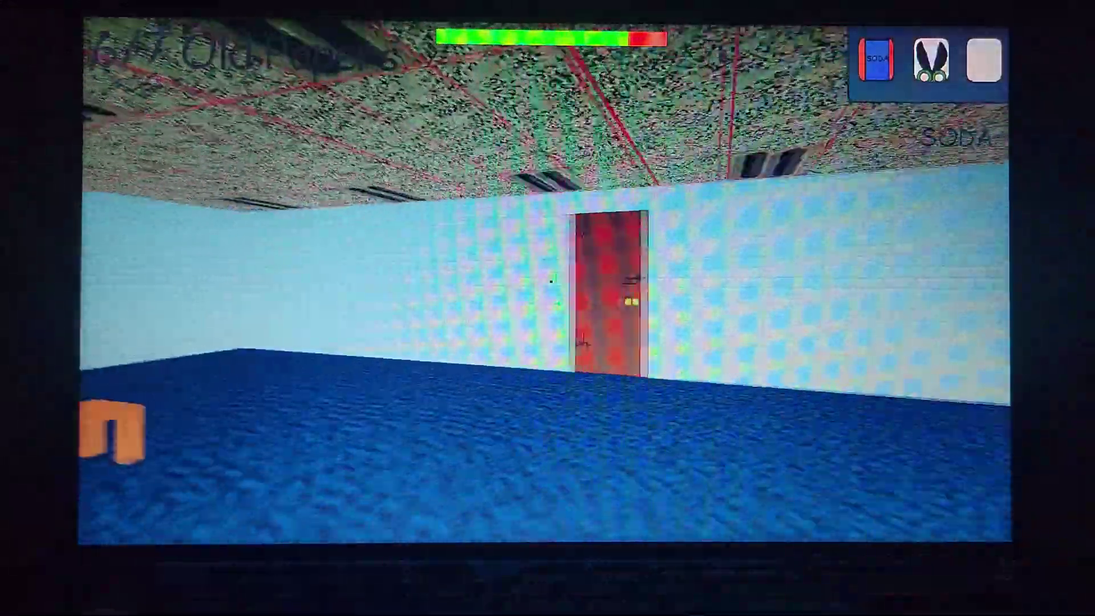
pyautogui.press('w')
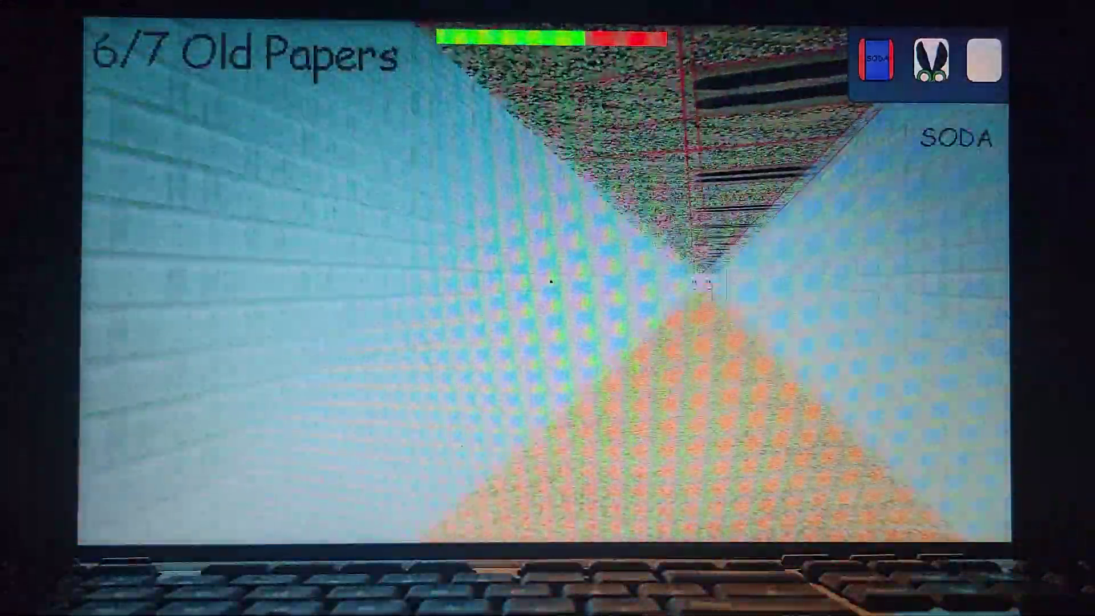
pyautogui.press('w')
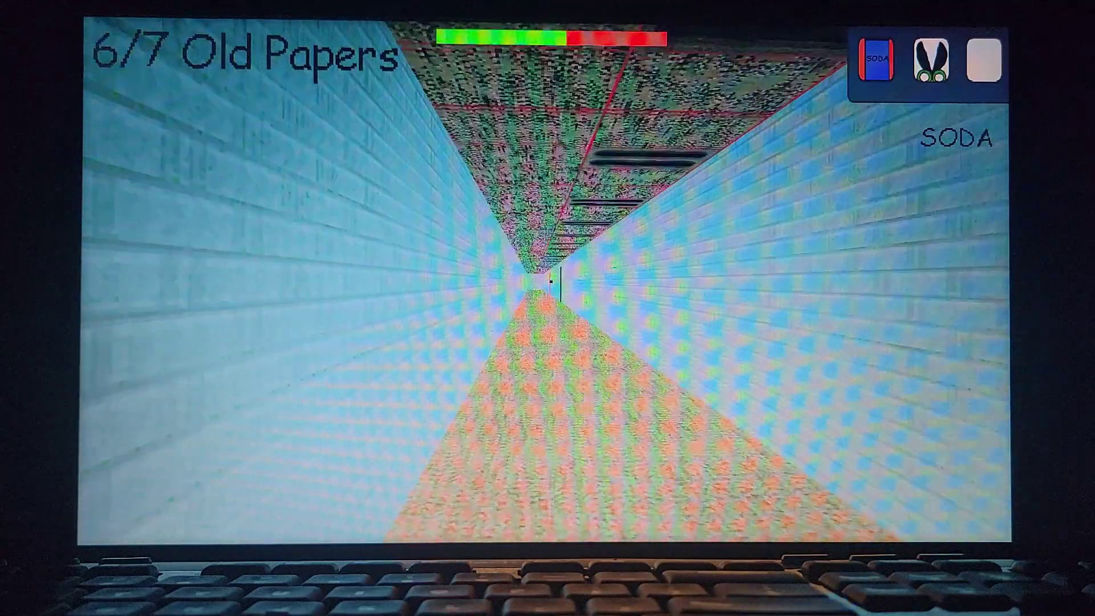
pyautogui.hotkey('shift', 'w')
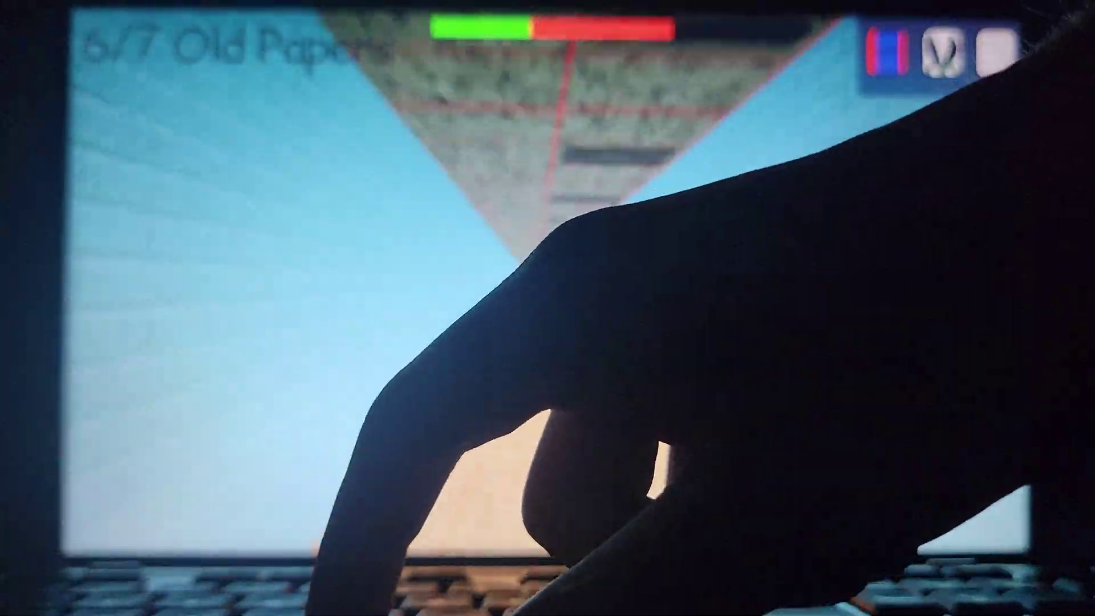
pyautogui.hotkey('shift', 'w')
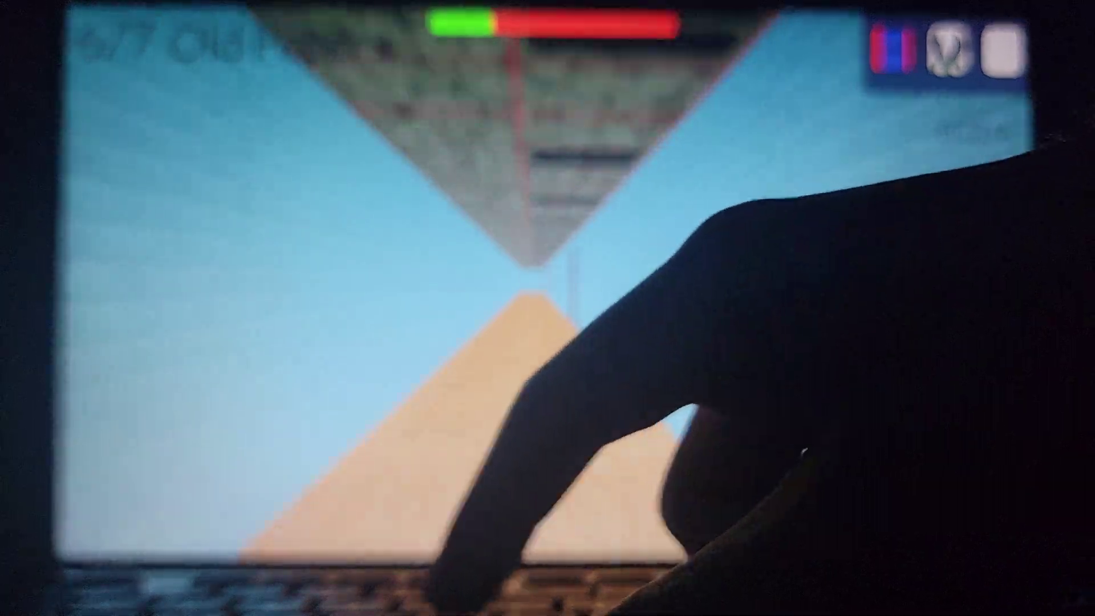
pyautogui.hotkey('shift', 'w')
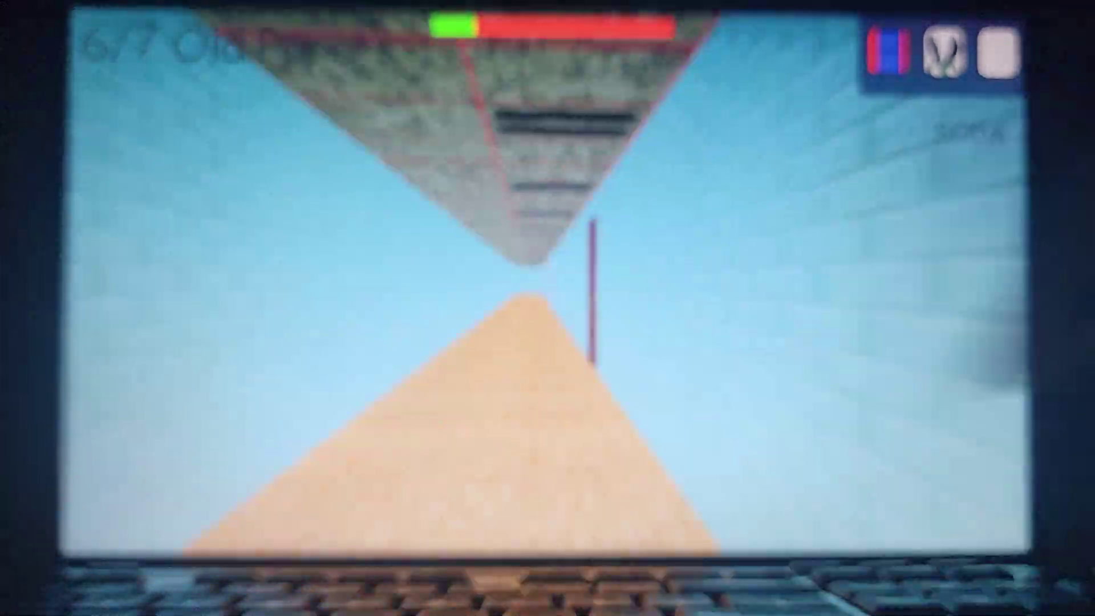
pyautogui.press('w')
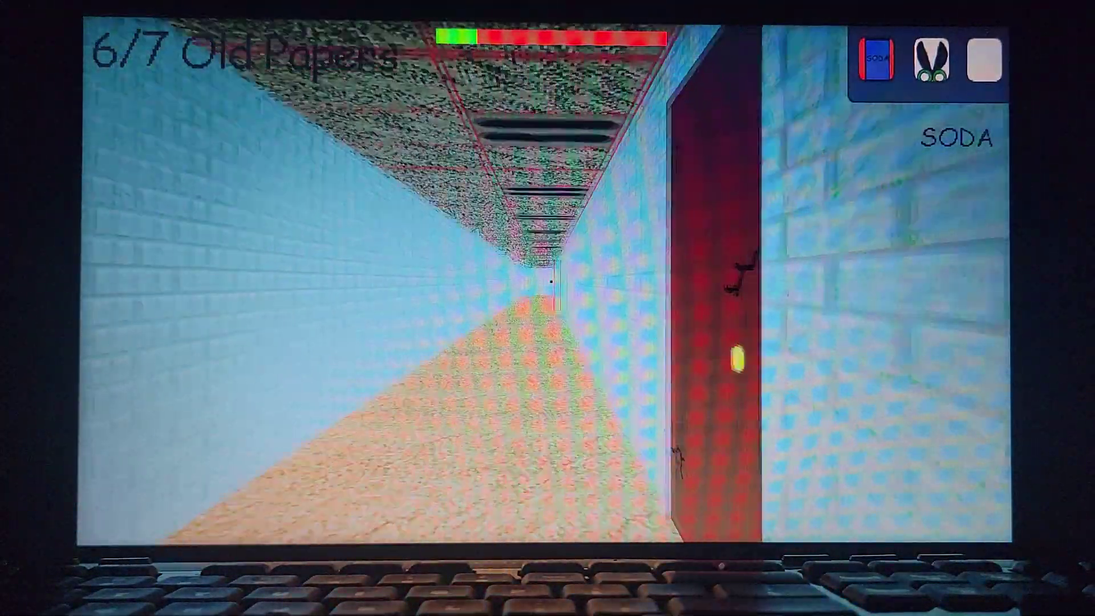
pyautogui.hotkey('shift', 'w')
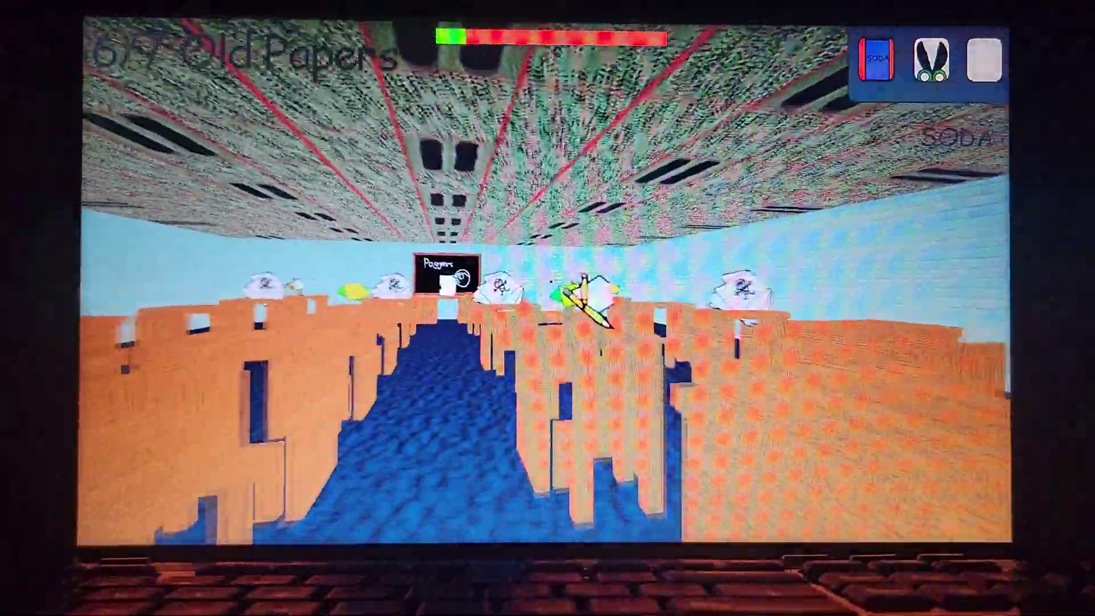
pyautogui.press('w')
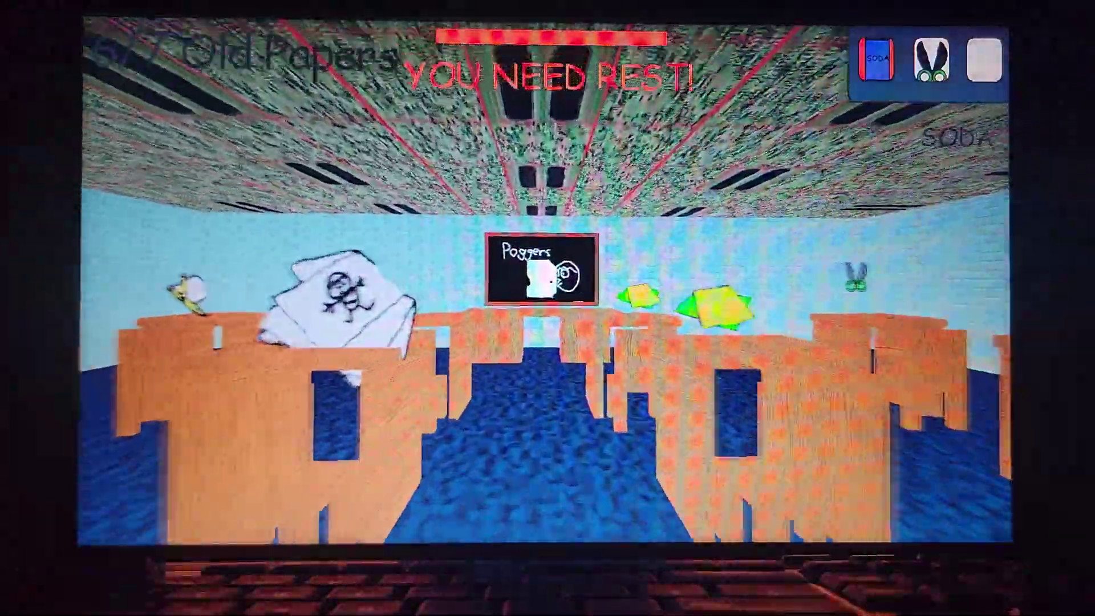
pyautogui.press('w')
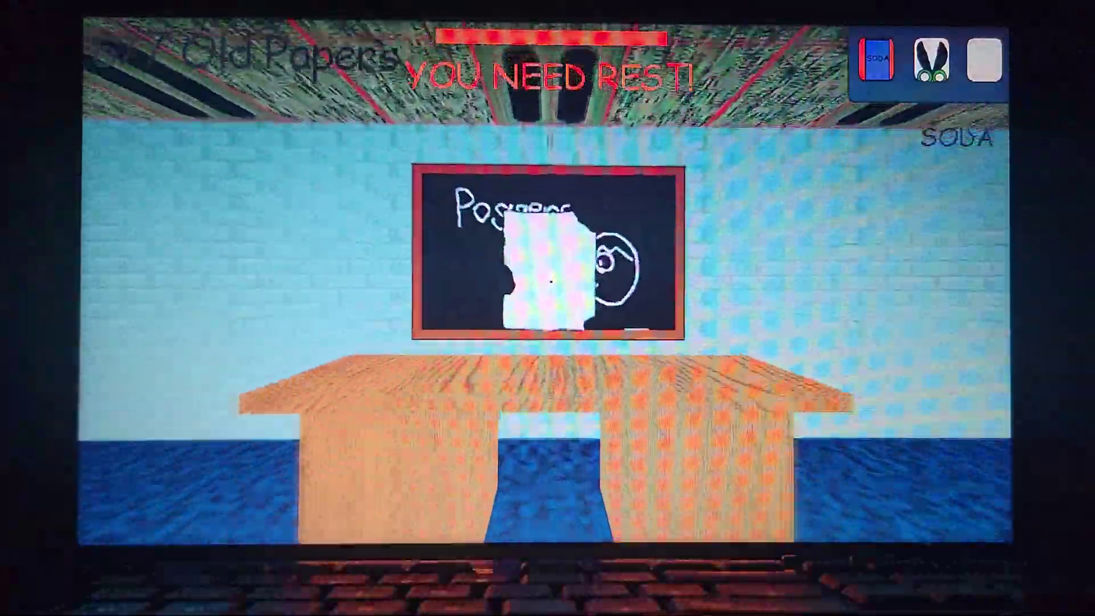
# - Open the final notebook and answer 2 to the first question
pyautogui.click(554, 290)
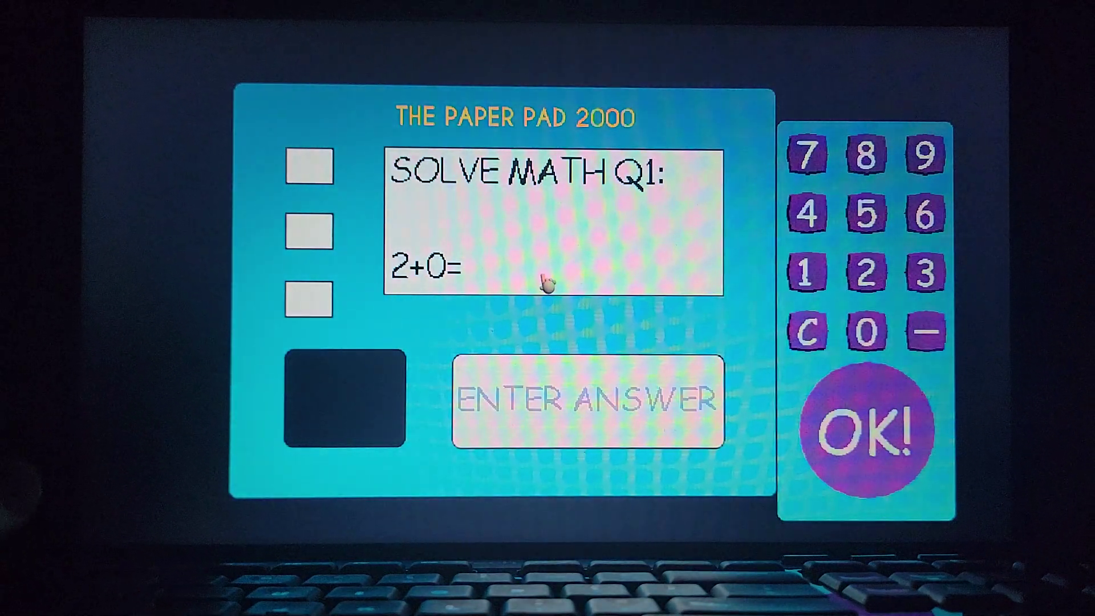
pyautogui.write('2')
pyautogui.press('Return')
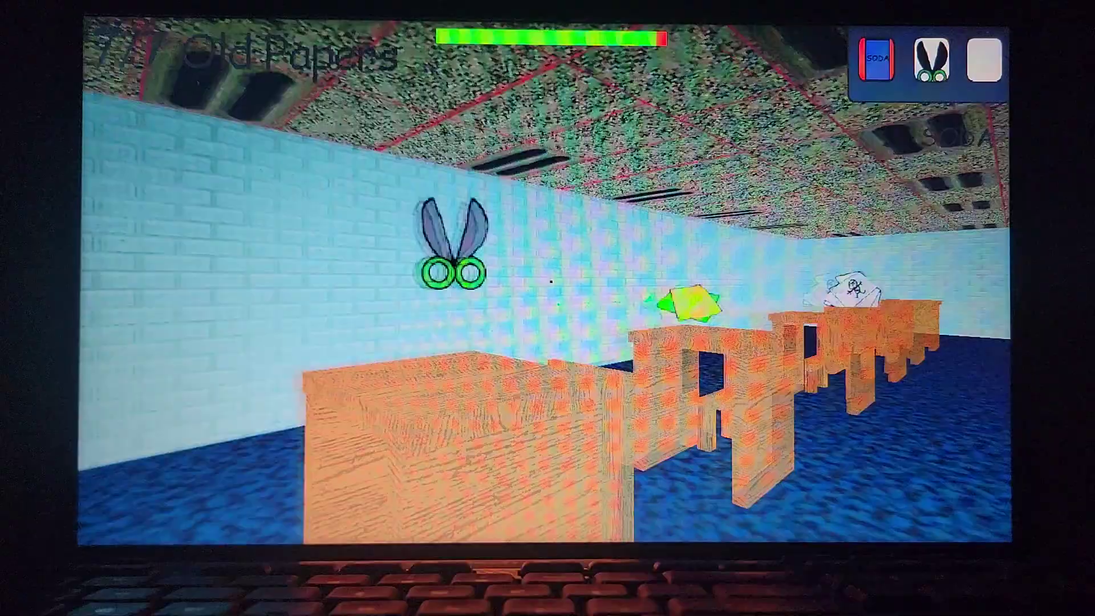
# - Leave the classroom through the red door into the hallway
pyautogui.click(551, 283)
pyautogui.press('w')
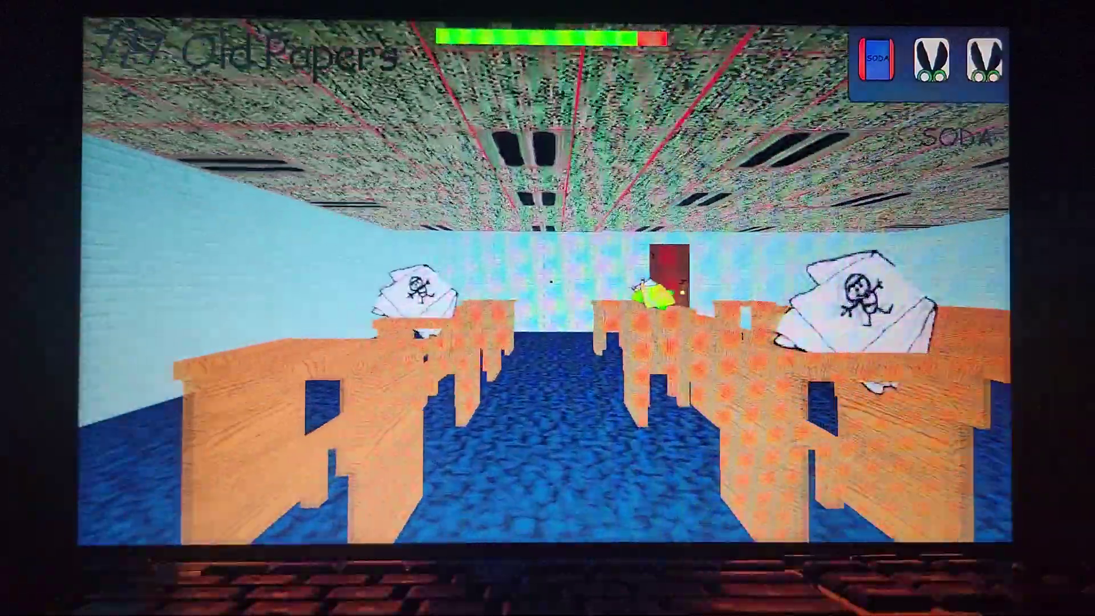
pyautogui.click(550, 283)
pyautogui.press('w')
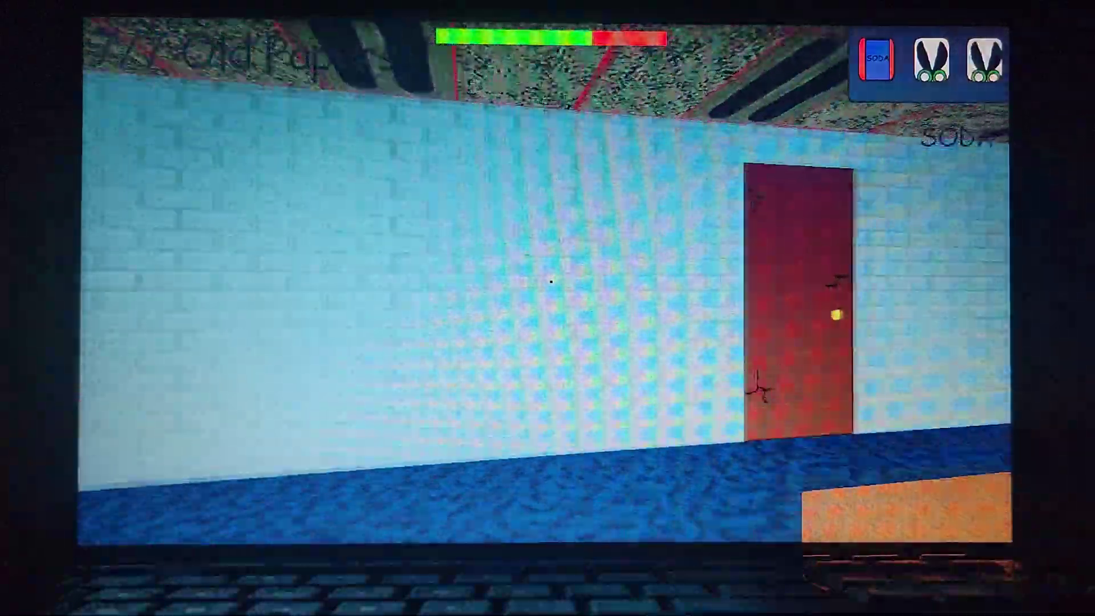
pyautogui.click(550, 283)
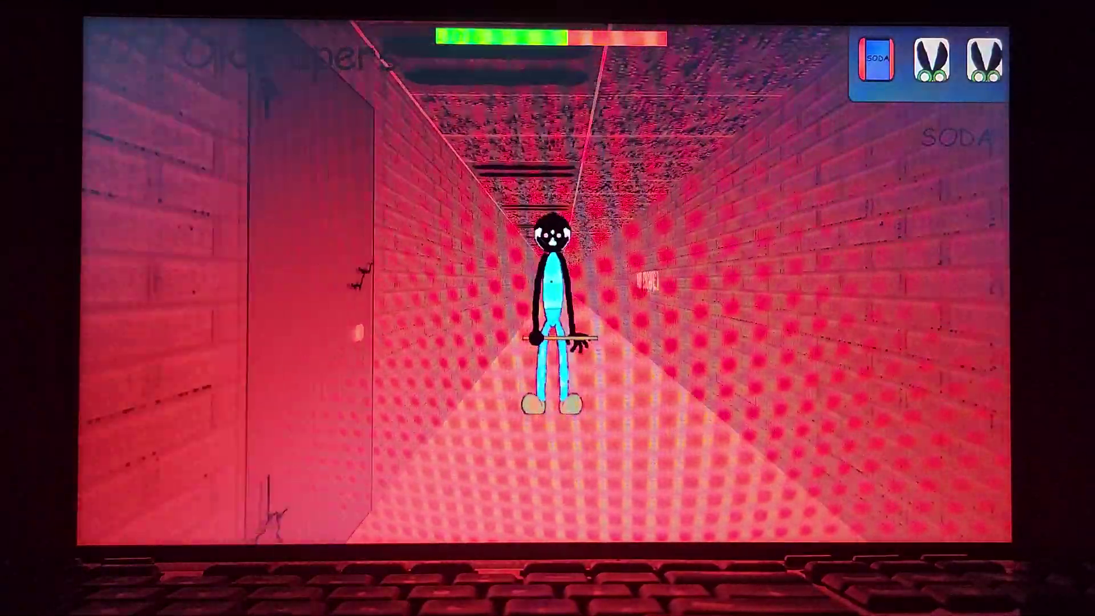
# - Spray soda at the character, take the Blue Door Lock, and head down the faculty corridor
pyautogui.click(547, 283)
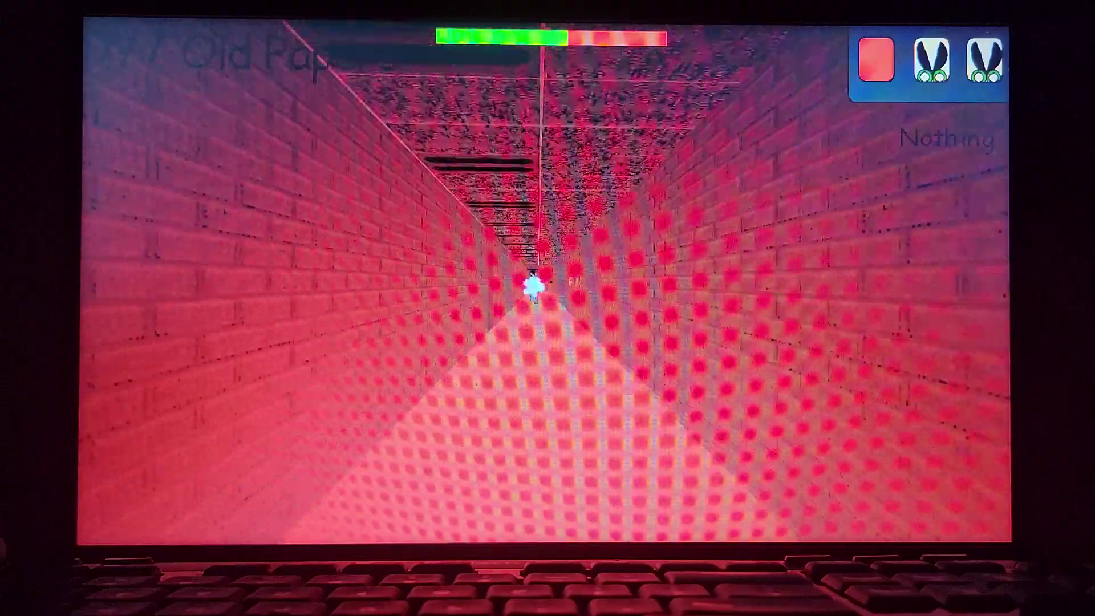
pyautogui.press('w')
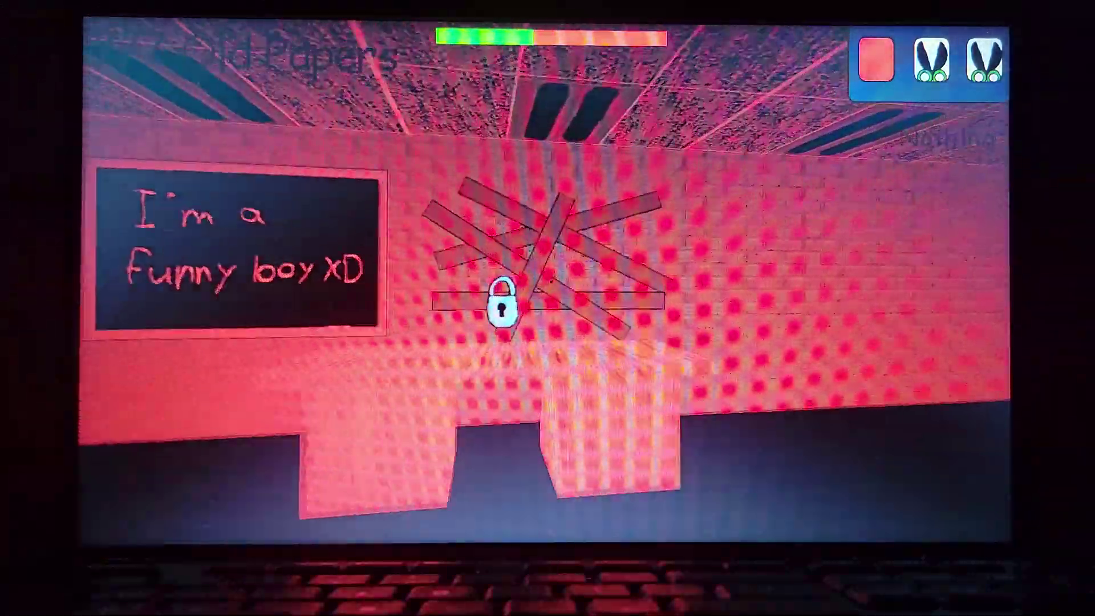
pyautogui.click(547, 282)
pyautogui.press('w')
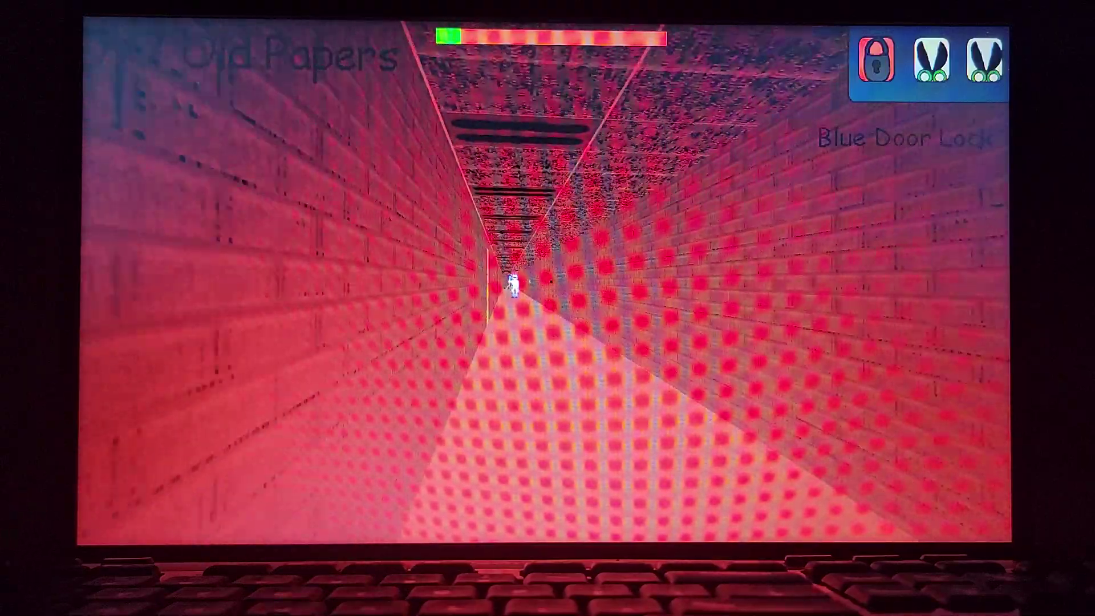
pyautogui.press('w')
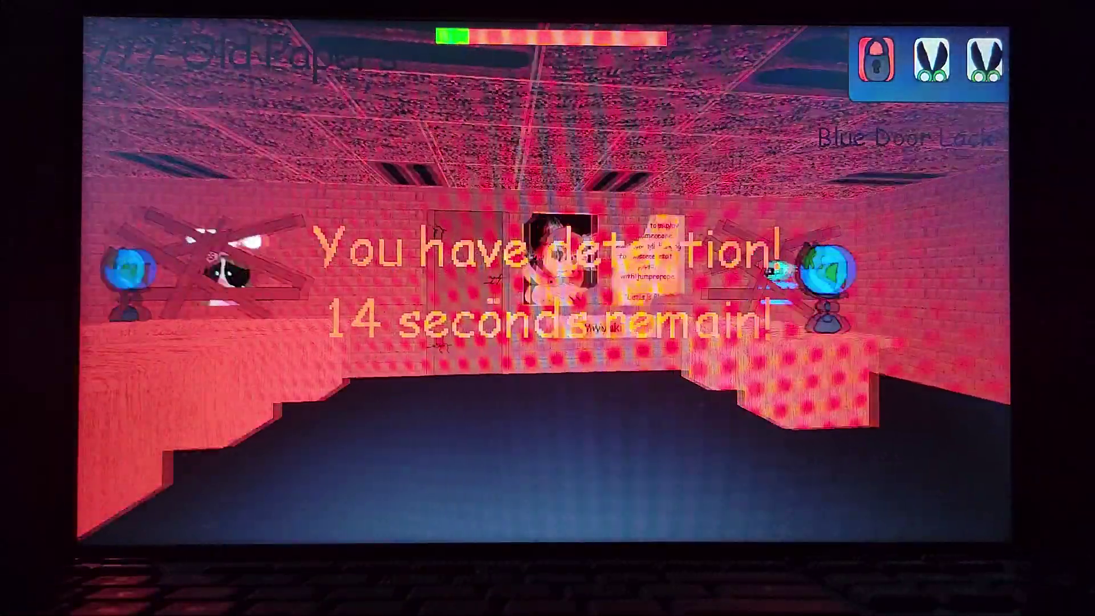
# - Wait out the detention timer, then pass the double doors and turn toward the locker corridor
pyautogui.press('w')
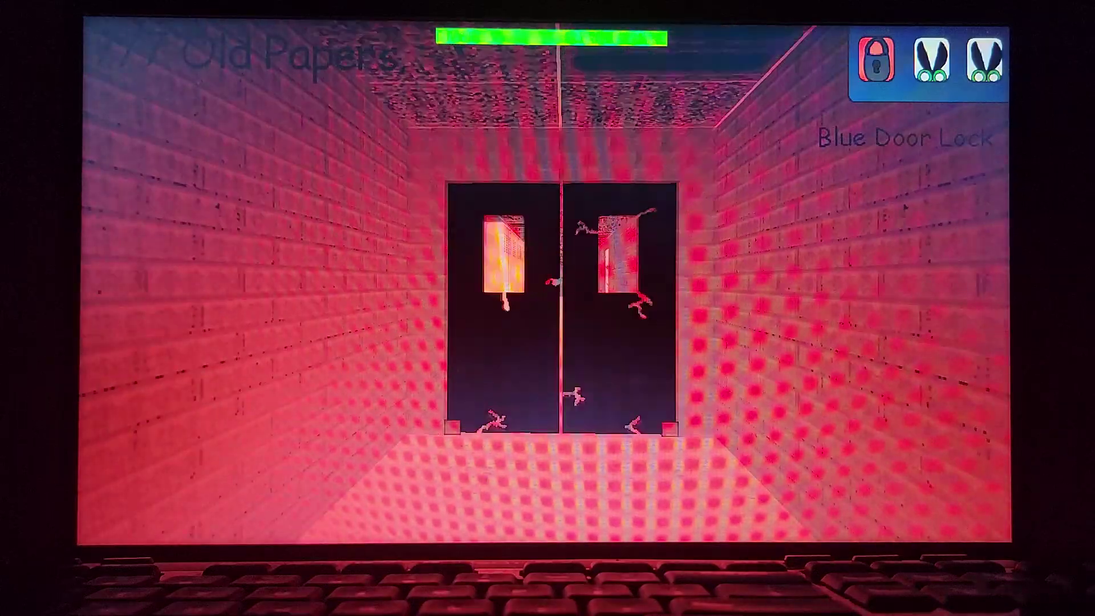
pyautogui.press('w')
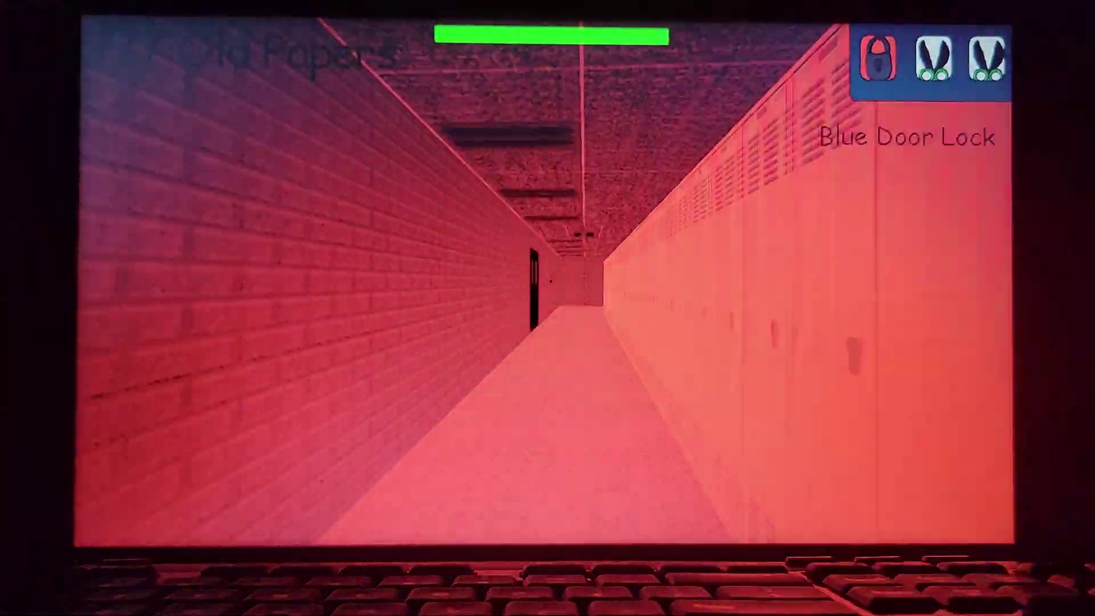
pyautogui.press('w')
pyautogui.press('w')
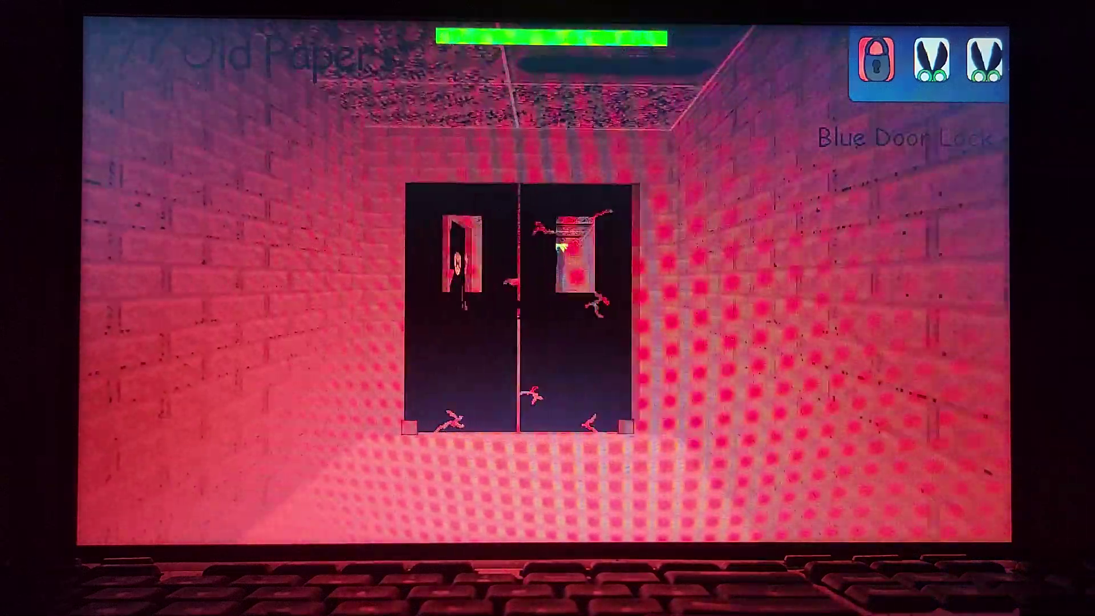
pyautogui.moveTo(548, 309); pyautogui.dragTo(342, 308)
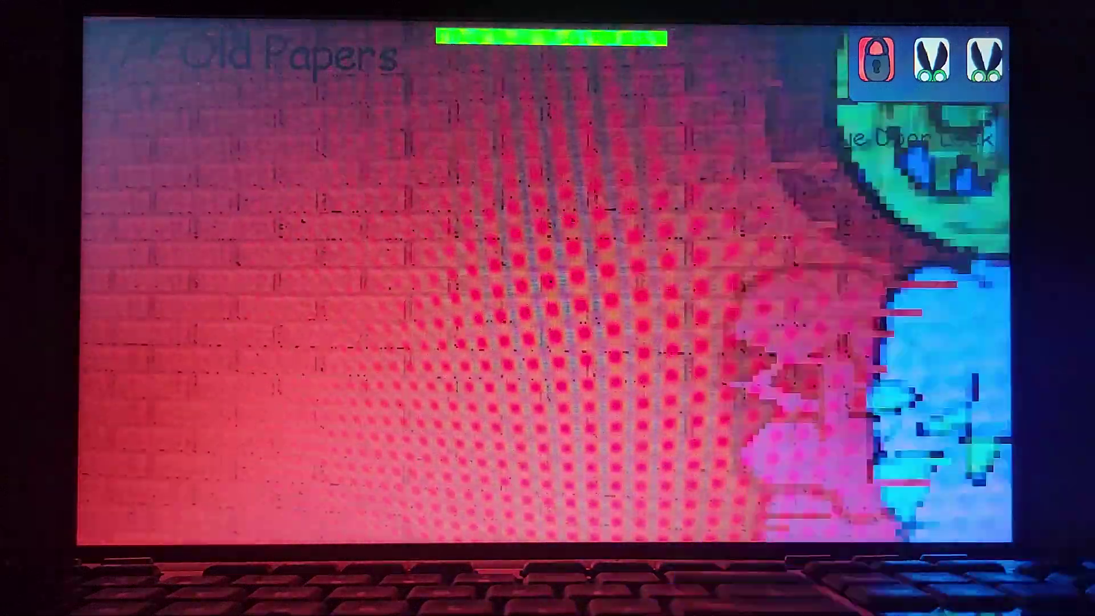
pyautogui.moveTo(548, 308); pyautogui.dragTo(343, 308)
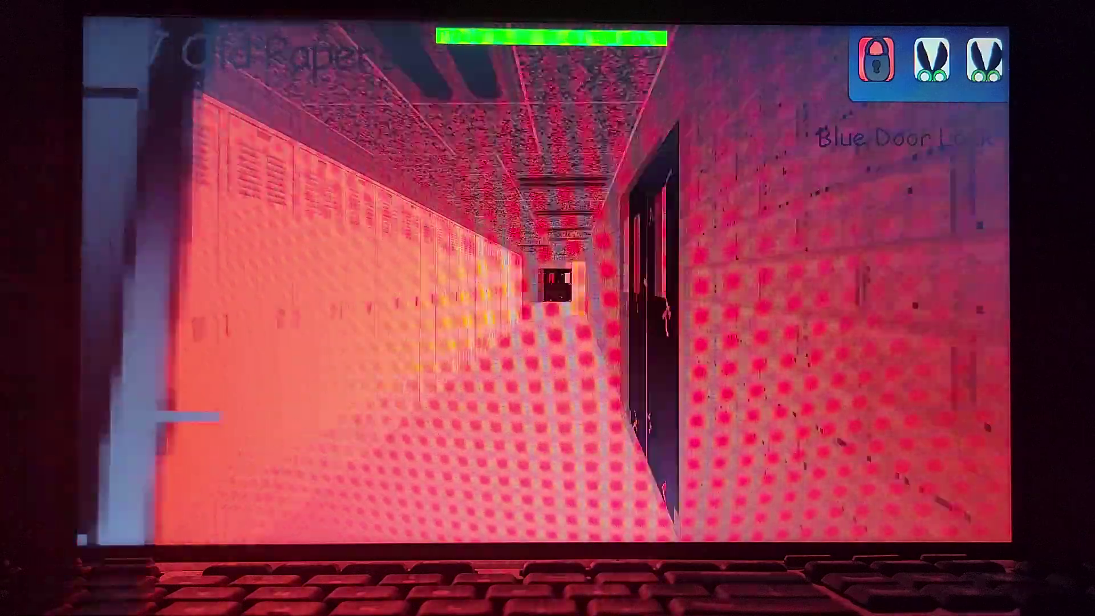